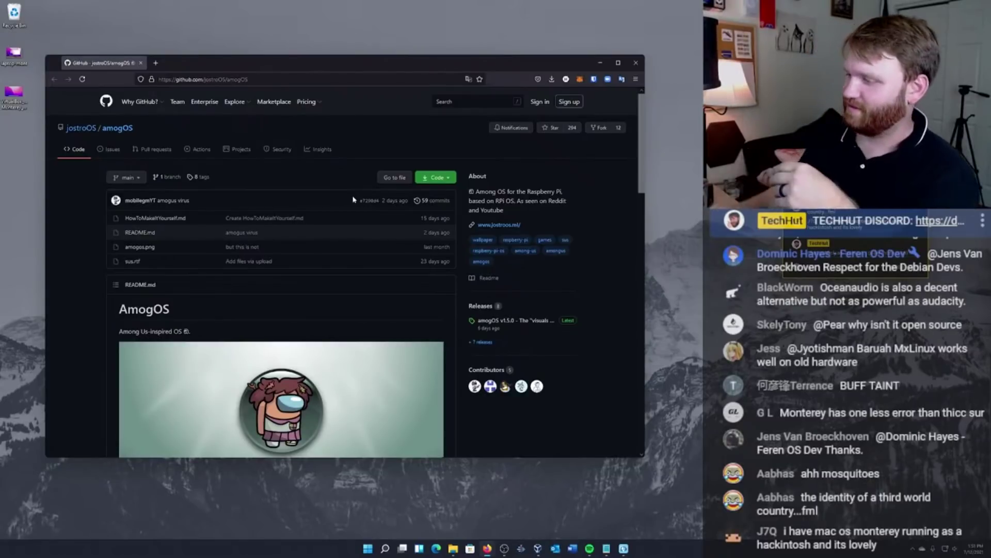
scroll(418, 255, "down", 5)
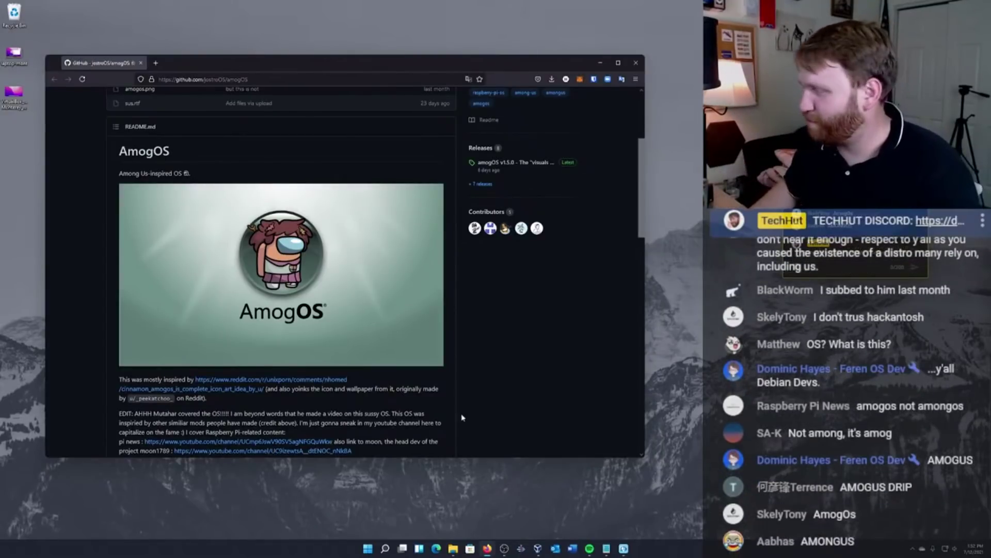
scroll(395, 364, "up", 1)
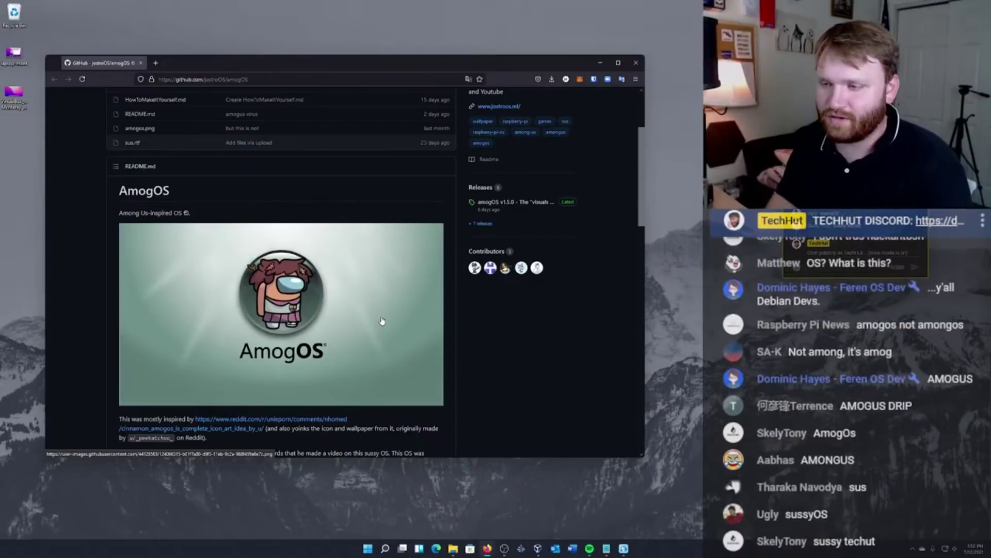
scroll(381, 320, "down", 5)
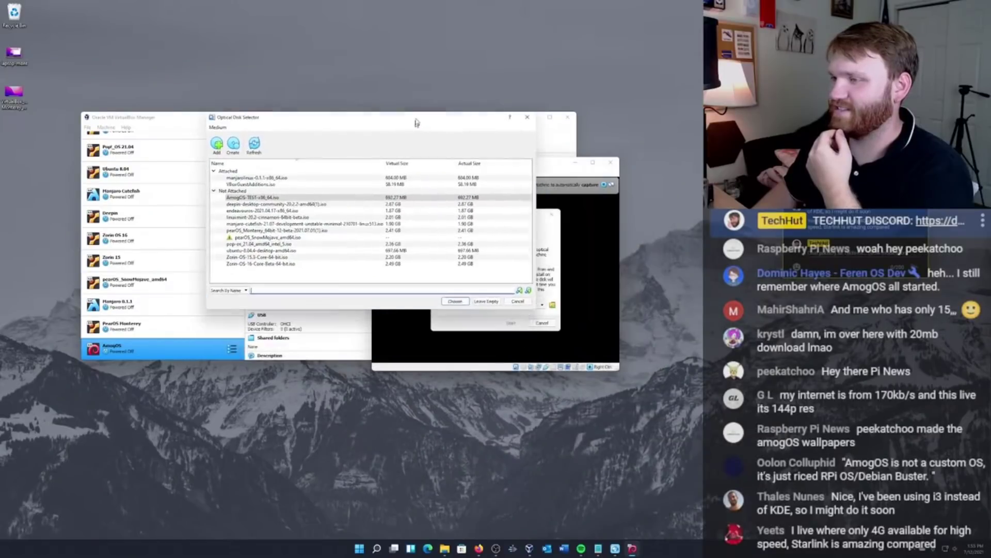
- Move the disk image chooser off the virtual machine screen
left_click_drag(541, 183, 423, 97)
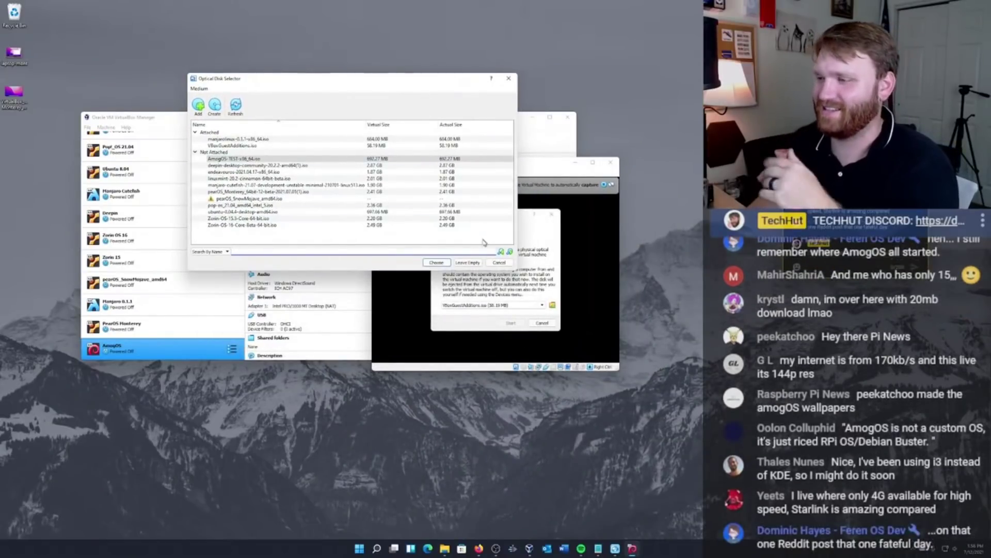
- Boot the virtual machine with AmogOS-TEST-x86_64.iso as the start-up disk
left_click(436, 263)
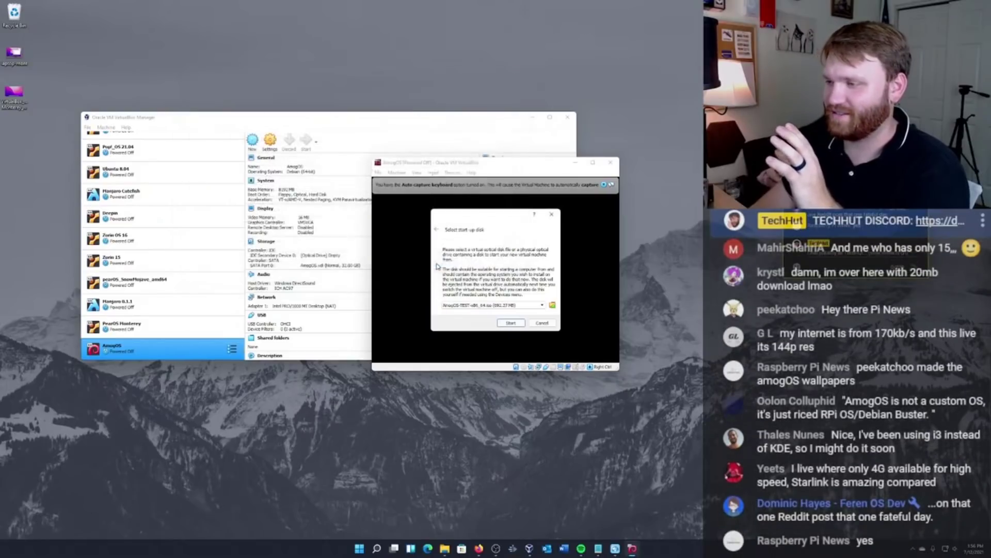
left_click(511, 323)
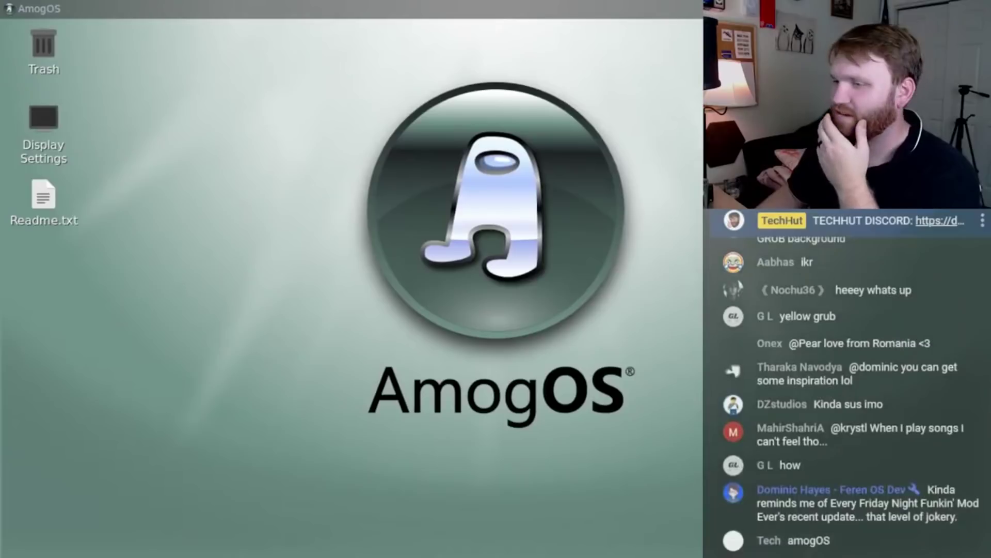
- Launch the Display Settings script from the desktop
mouse_move(700, 71)
left_mouse_down()
mouse_move(306, 388)
mouse_move(332, 476)
left_mouse_up()
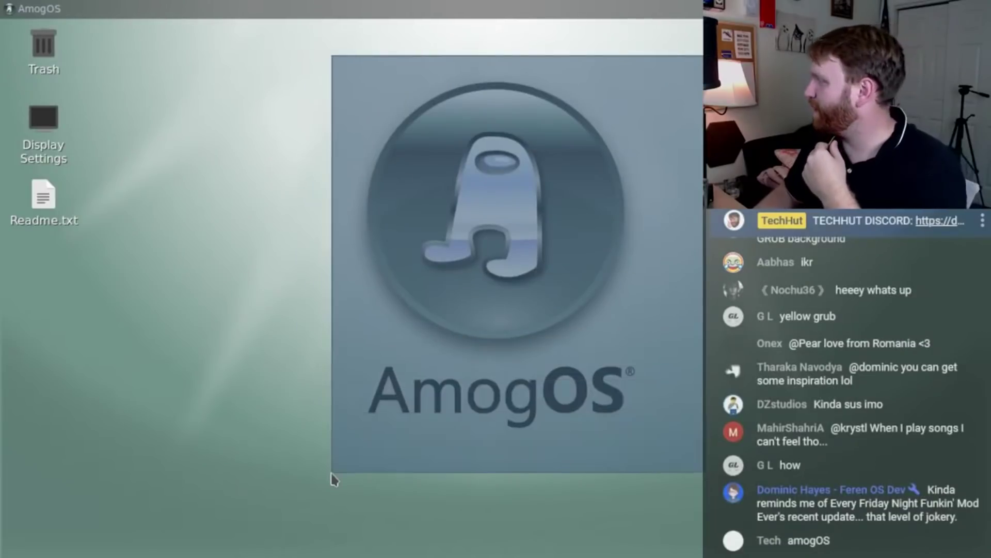
right_click(216, 163)
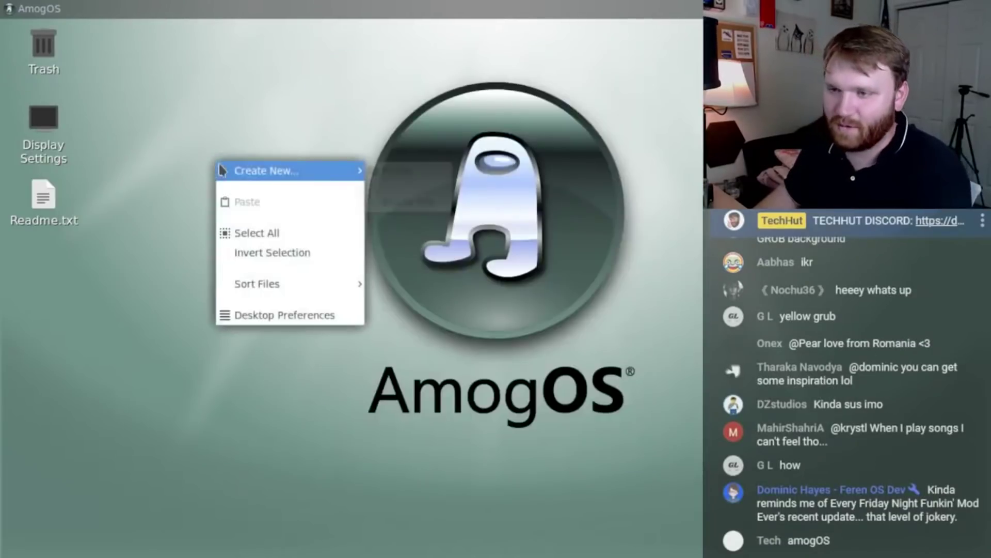
left_click(42, 127)
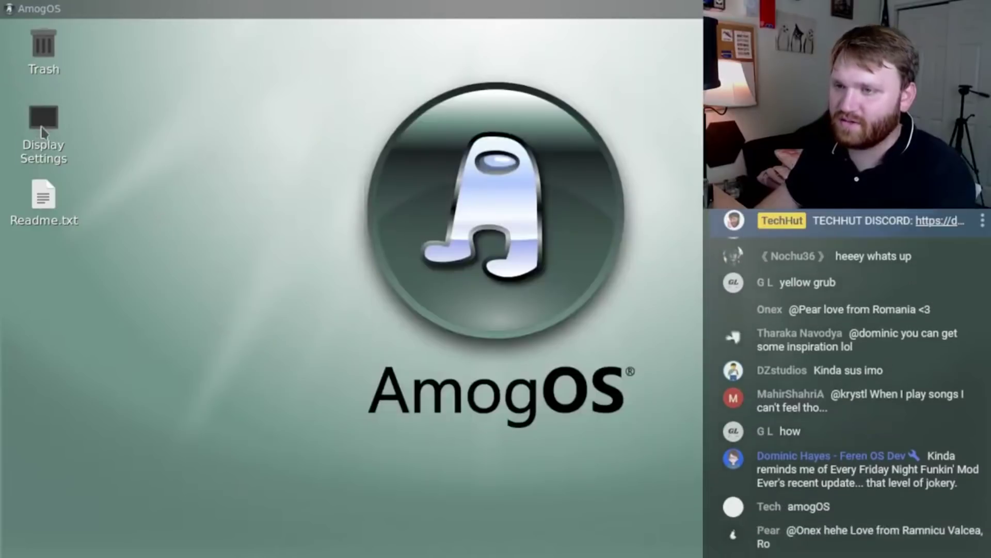
double_click(42, 132)
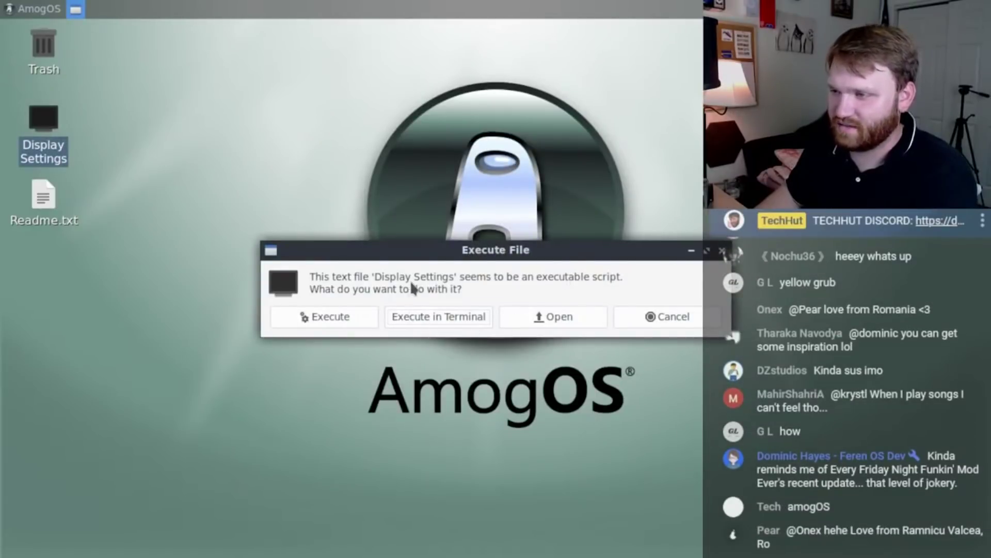
left_click_drag(572, 251, 456, 232)
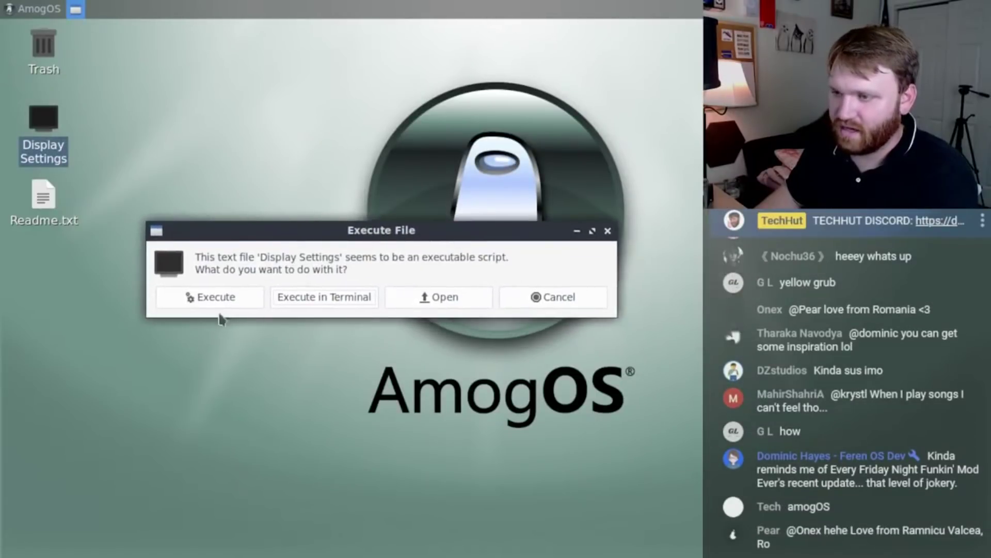
left_click(216, 303)
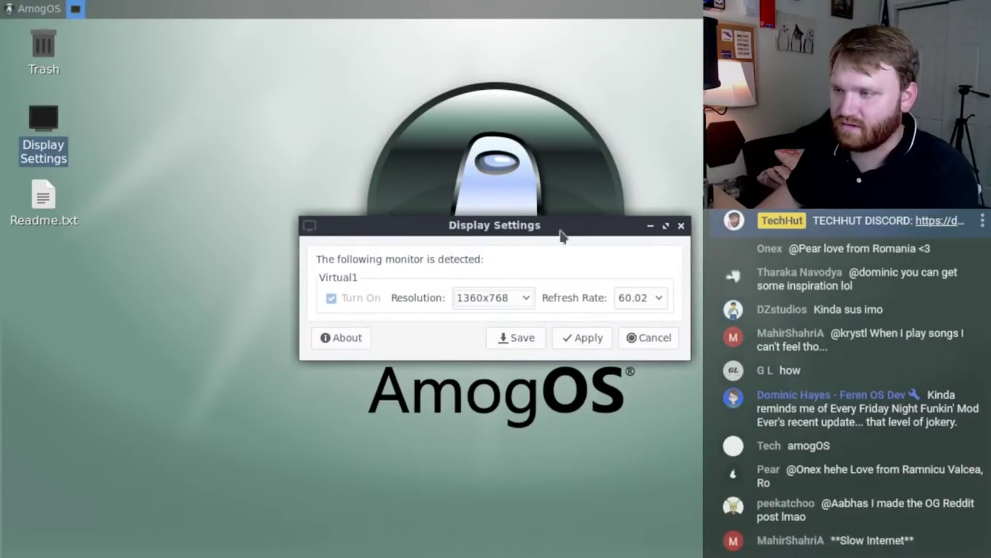
- Apply and keep the 1600x1200 resolution, then close Display Settings
mouse_move(562, 231)
left_mouse_down()
mouse_move(442, 200)
mouse_move(359, 144)
left_mouse_up()
left_click(342, 223)
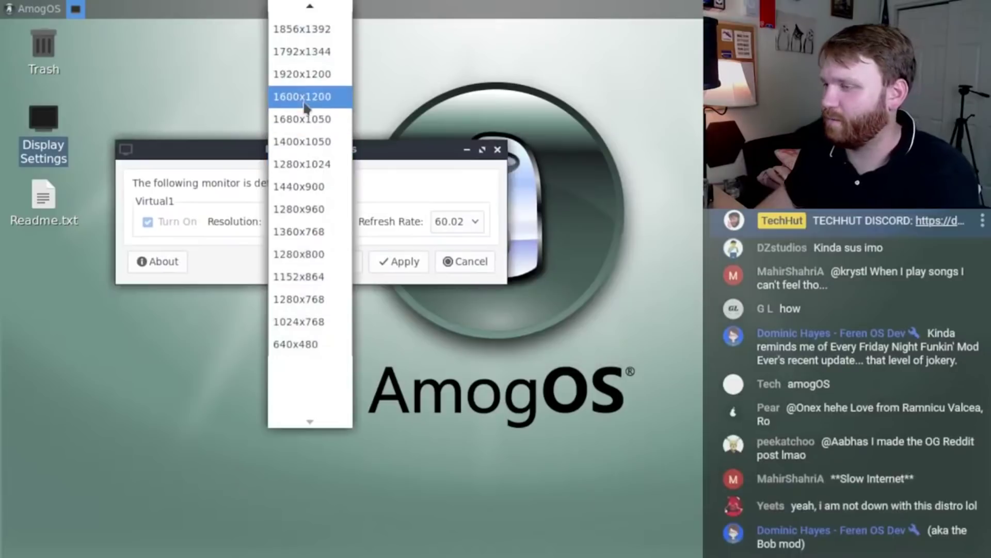
left_click(324, 99)
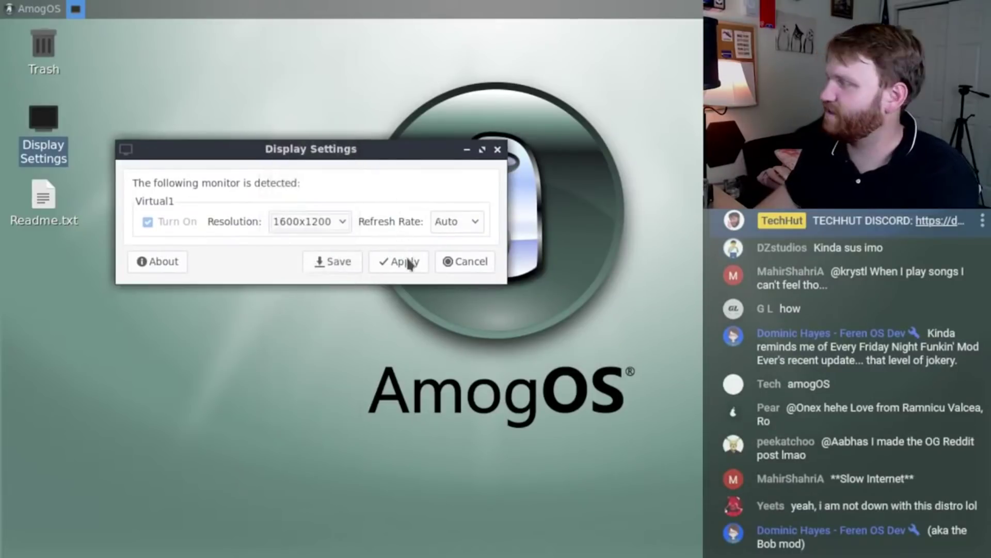
left_click(408, 265)
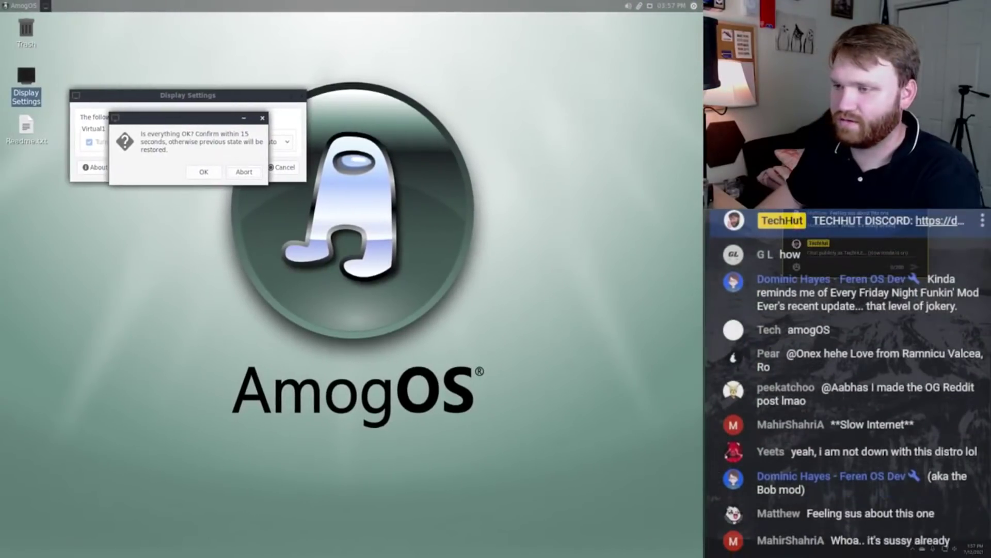
key("Return")
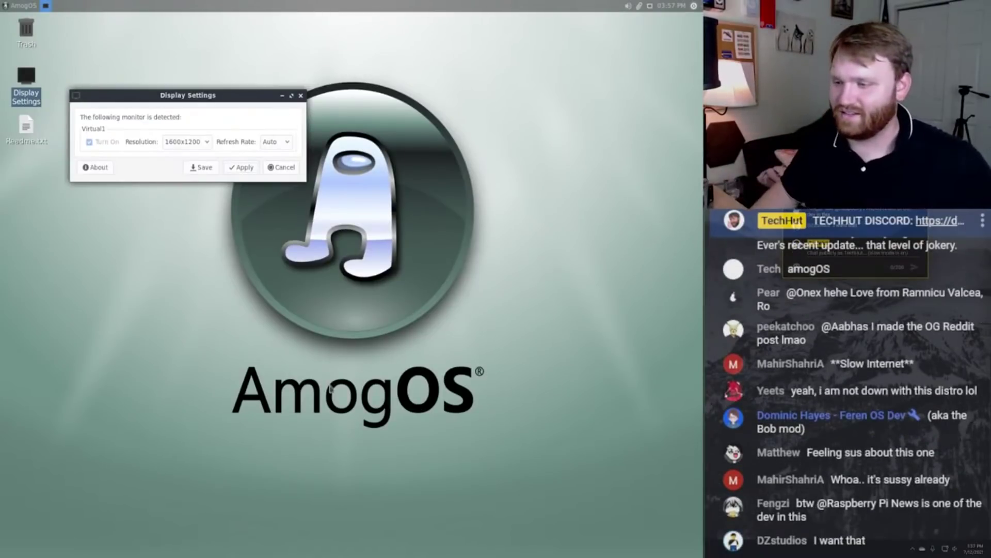
left_click(301, 96)
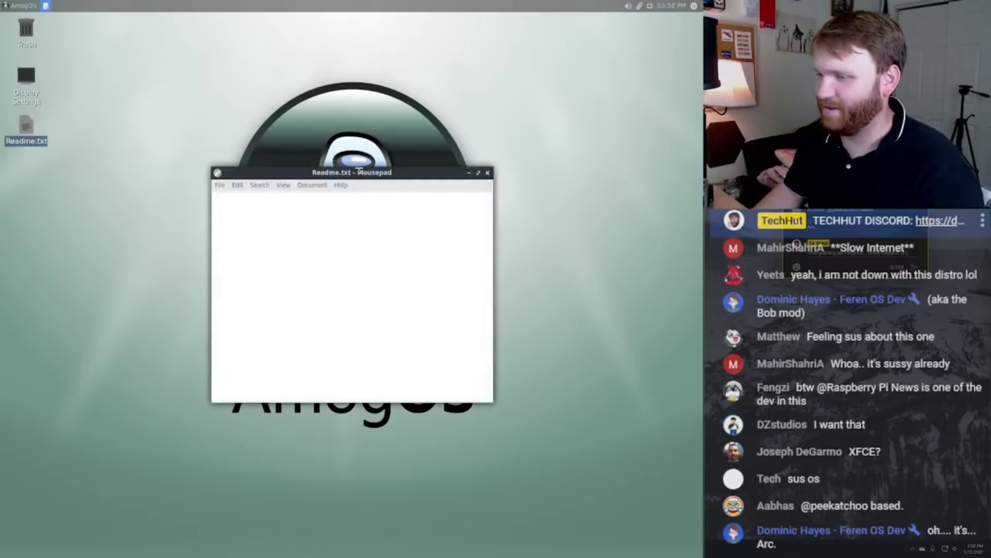
left_click_drag(362, 181, 261, 81)
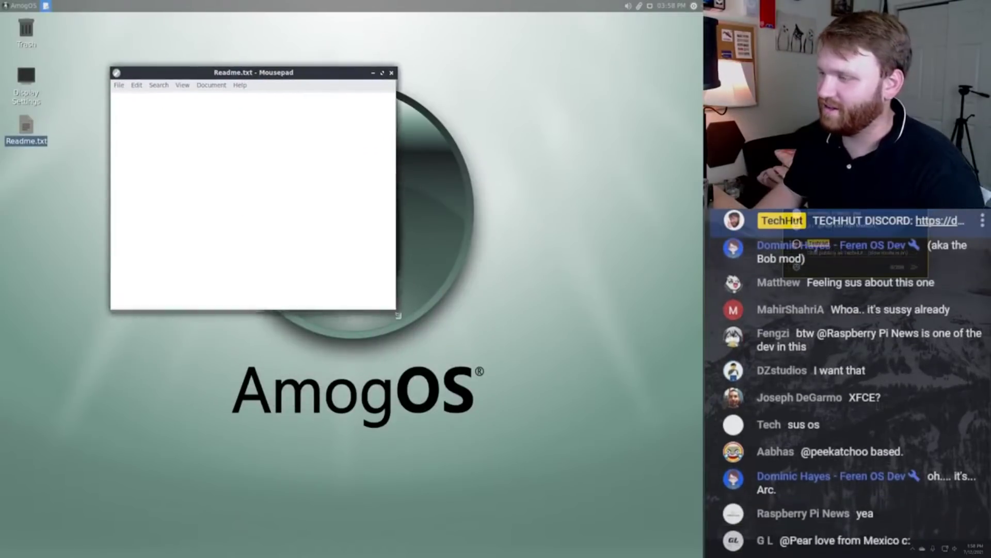
mouse_move(392, 301)
left_mouse_down()
mouse_move(524, 463)
mouse_move(572, 485)
left_mouse_up()
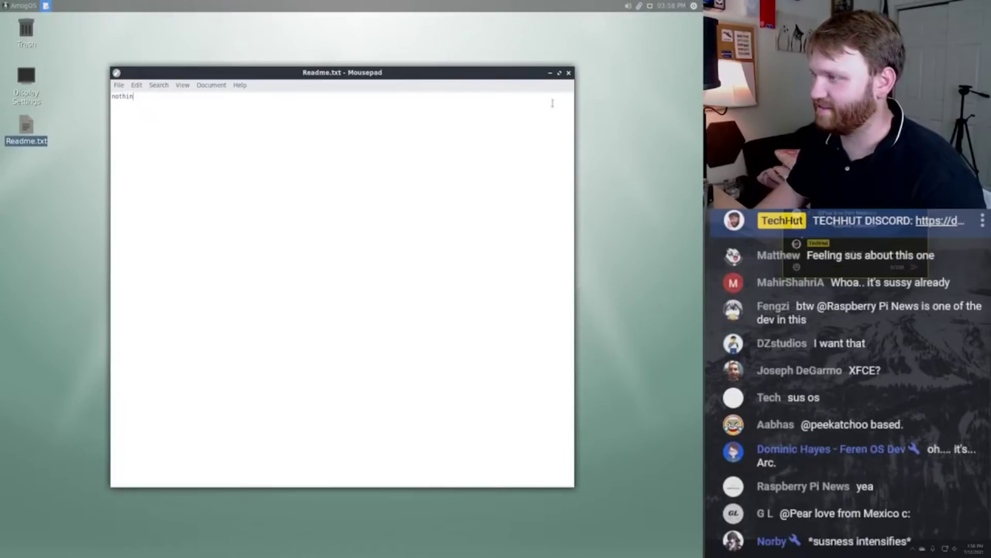
left_click(569, 72)
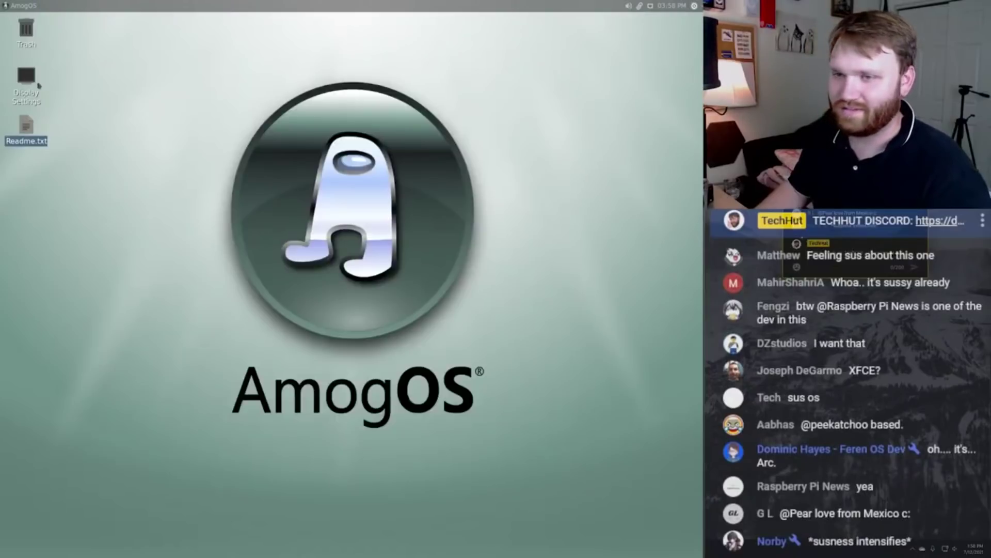
- Select the Display Settings and Trash icons, then open the applications menu's Accessories list
left_click_drag(74, 80, 2, 89)
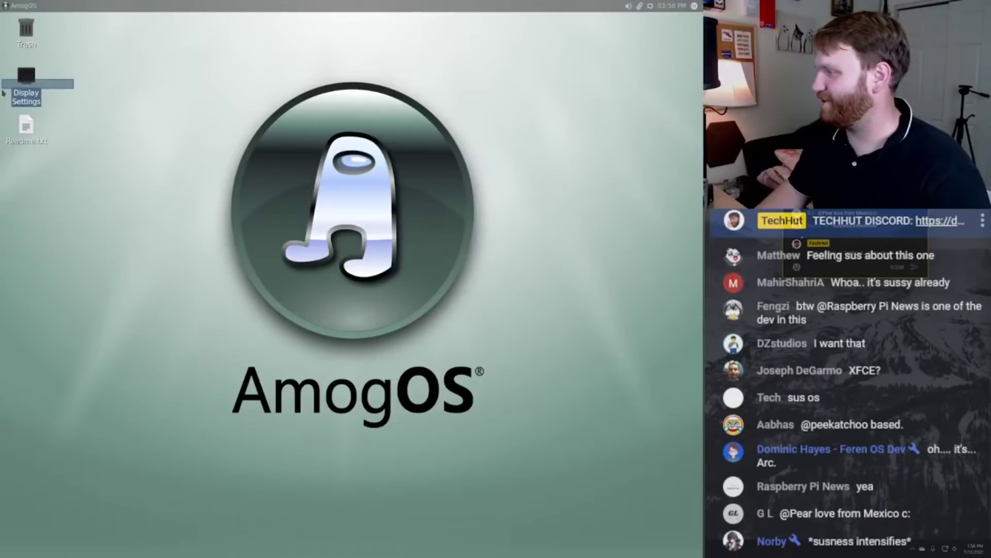
left_click_drag(2, 91, 26, 52)
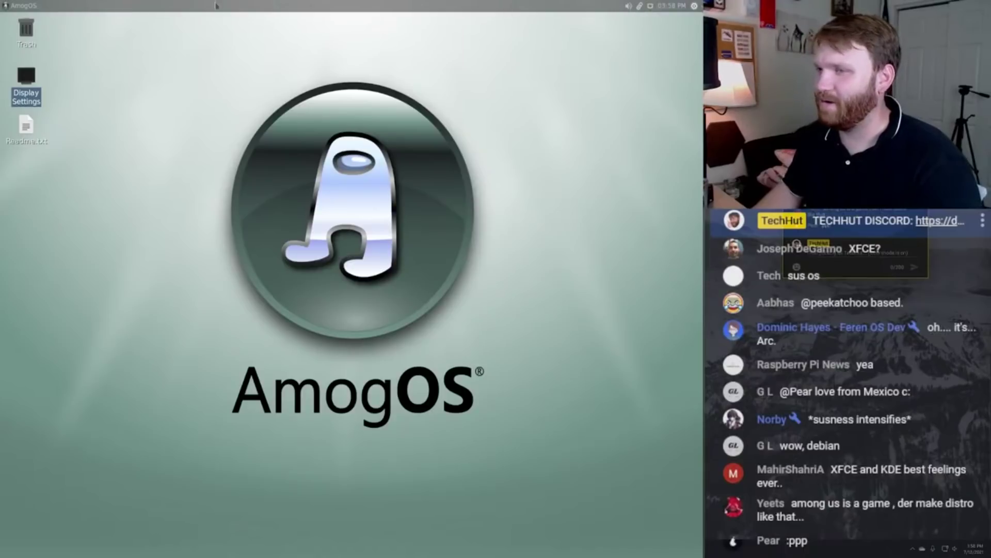
left_click(18, 8)
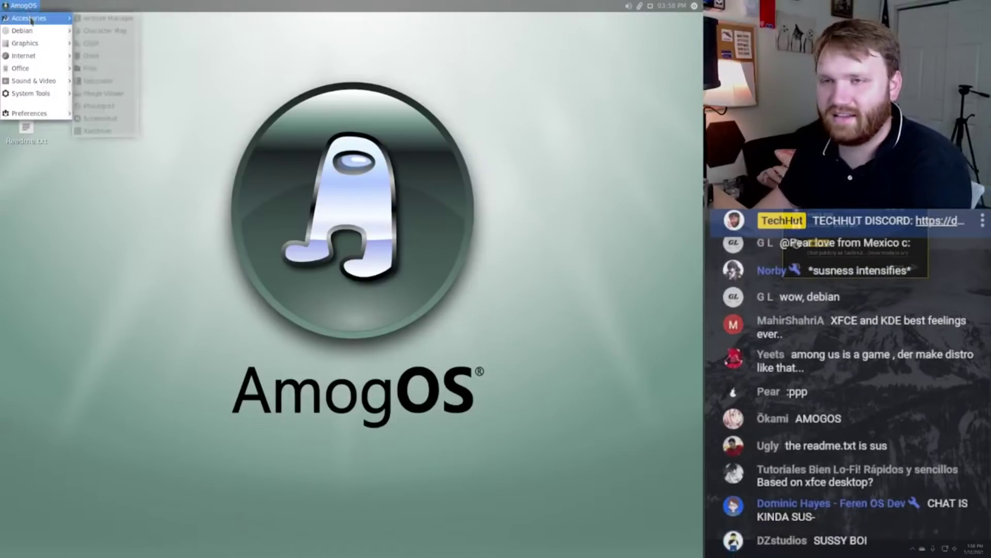
mouse_move(29, 18)
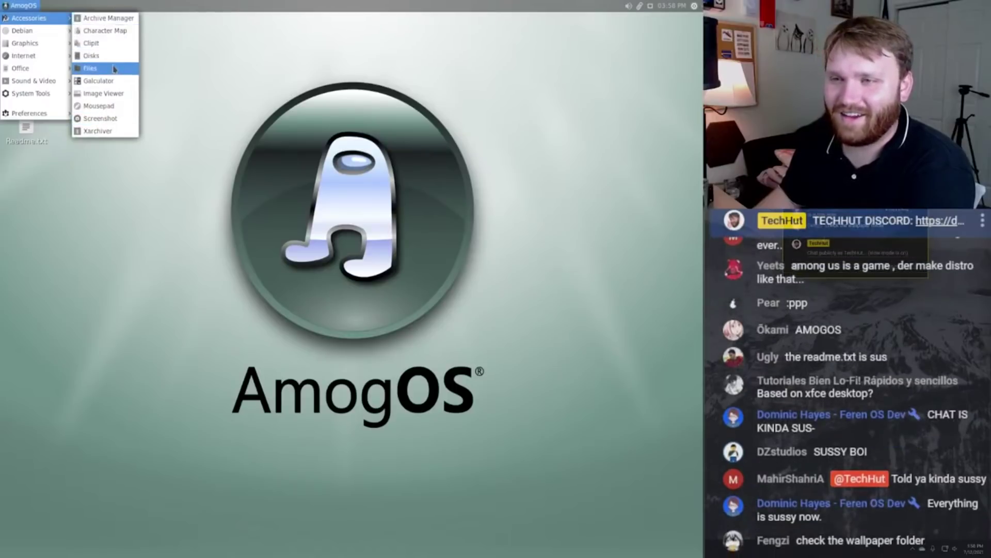
- Launch GNOME Disks, move and close it, then show the menu's Internet apps
left_click(202, 89)
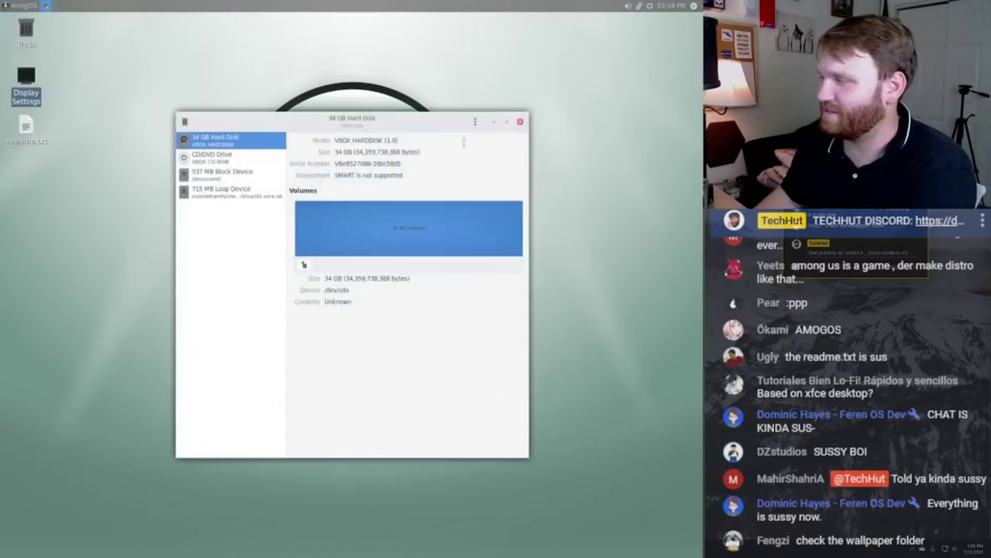
mouse_move(384, 127)
left_mouse_down()
mouse_move(382, 100)
mouse_move(354, 81)
mouse_move(411, 465)
mouse_move(411, 527)
mouse_move(317, 22)
mouse_move(299, 22)
mouse_move(310, 46)
left_mouse_up()
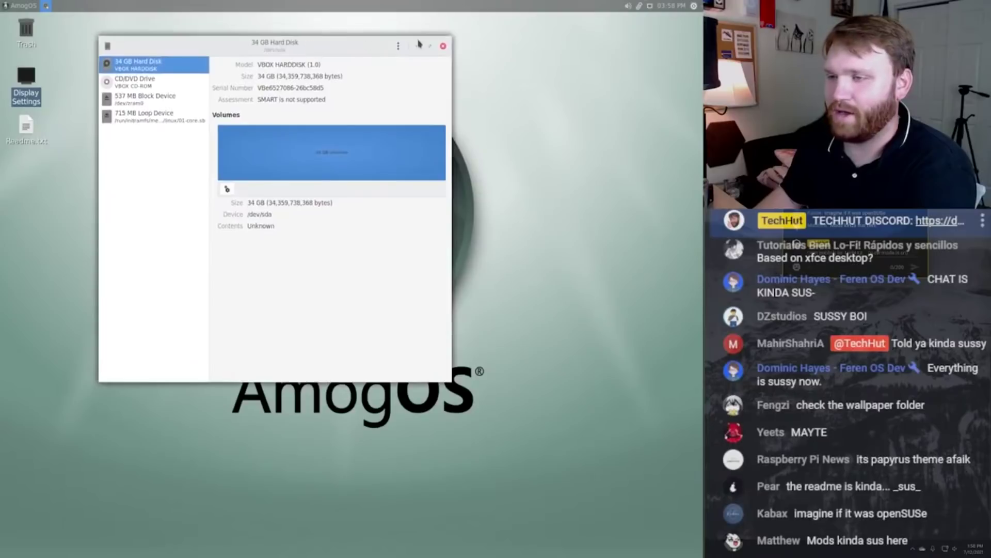
left_click(444, 48)
left_click(4, 7)
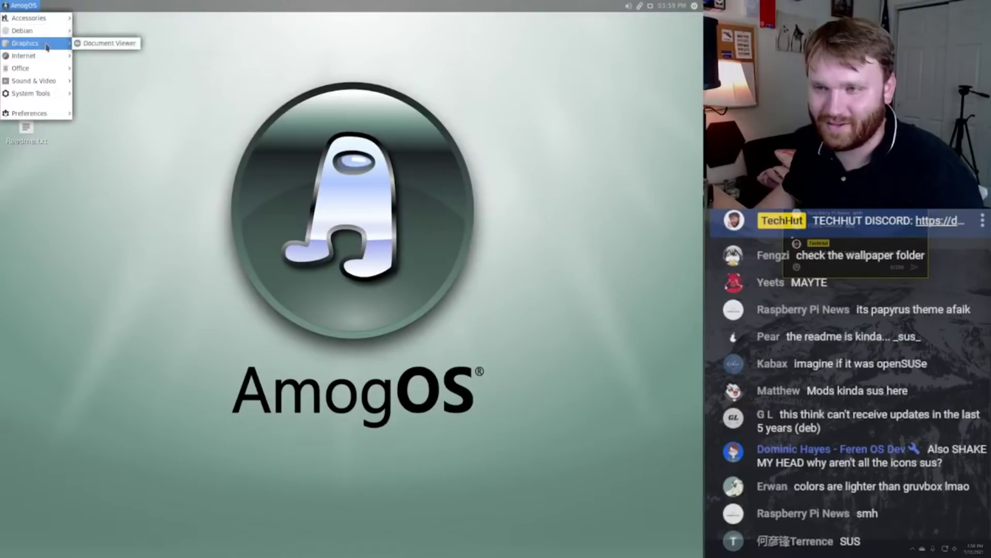
mouse_move(35, 57)
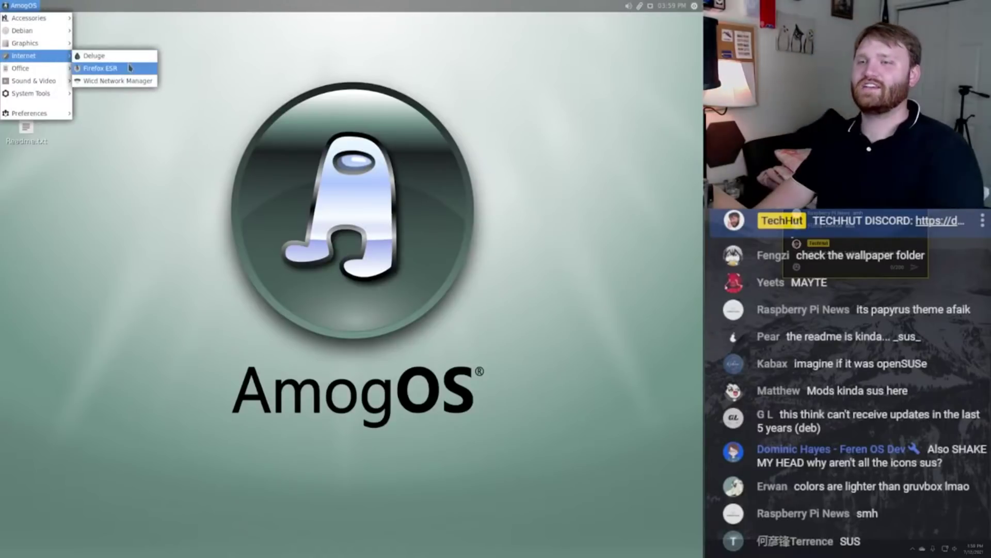
- Launch Firefox ESR and maximise its window
left_click(101, 68)
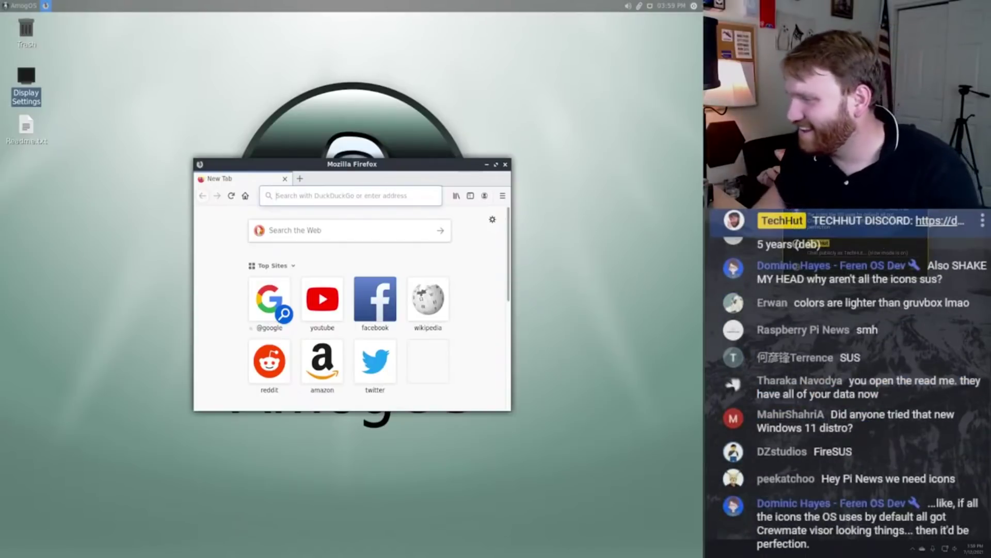
left_click_drag(400, 170, 357, 92)
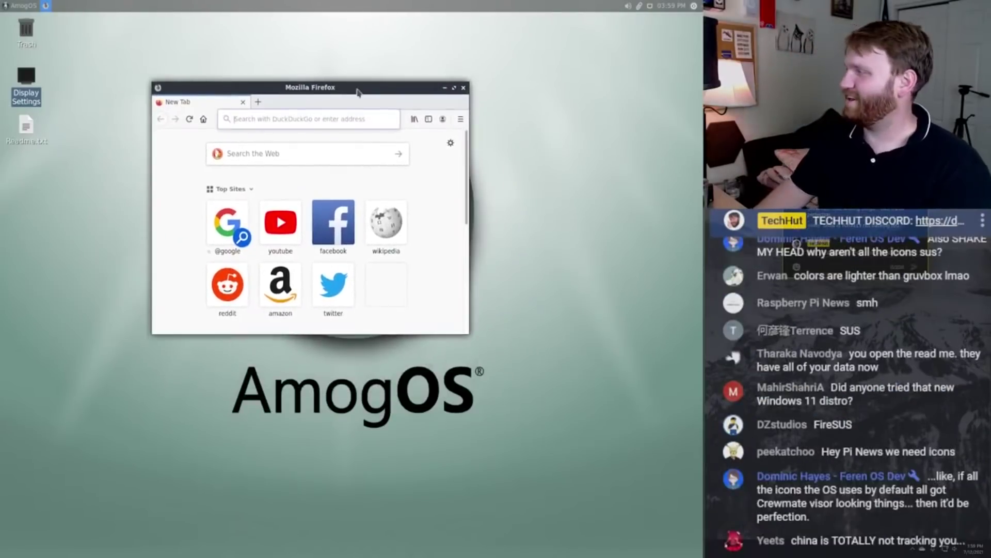
double_click(357, 92)
- Load techhut.tv, then close Firefox
left_click(188, 49)
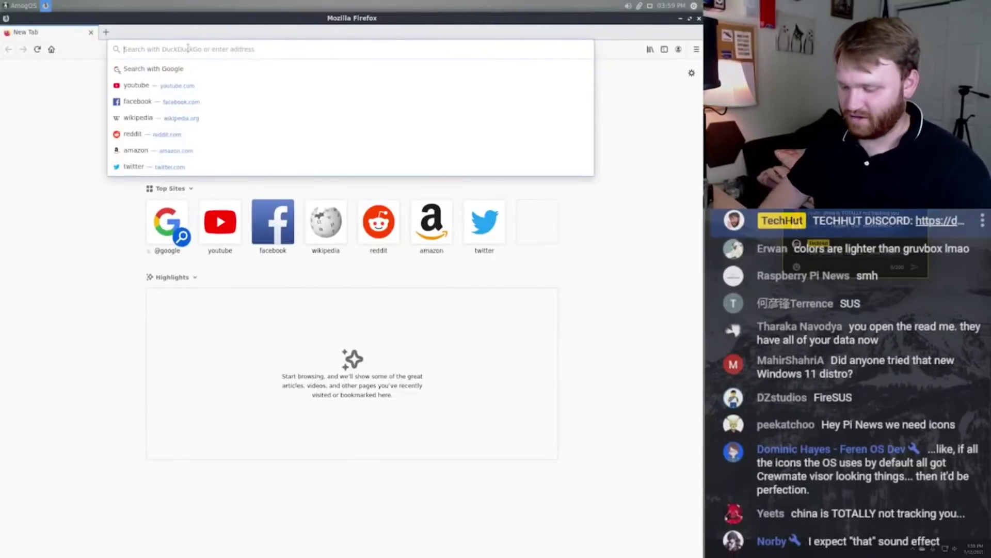
type("techhut.t")
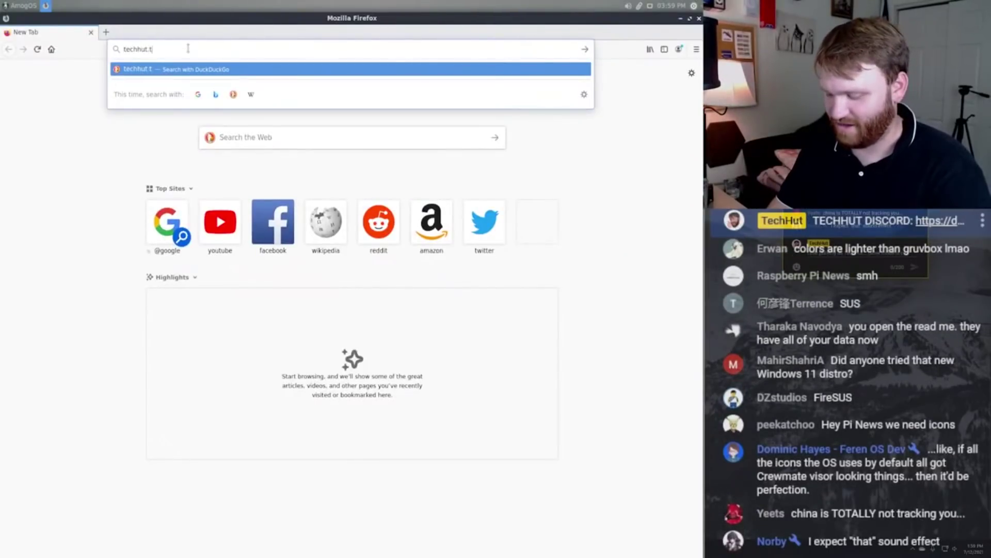
type("v")
key("Return")
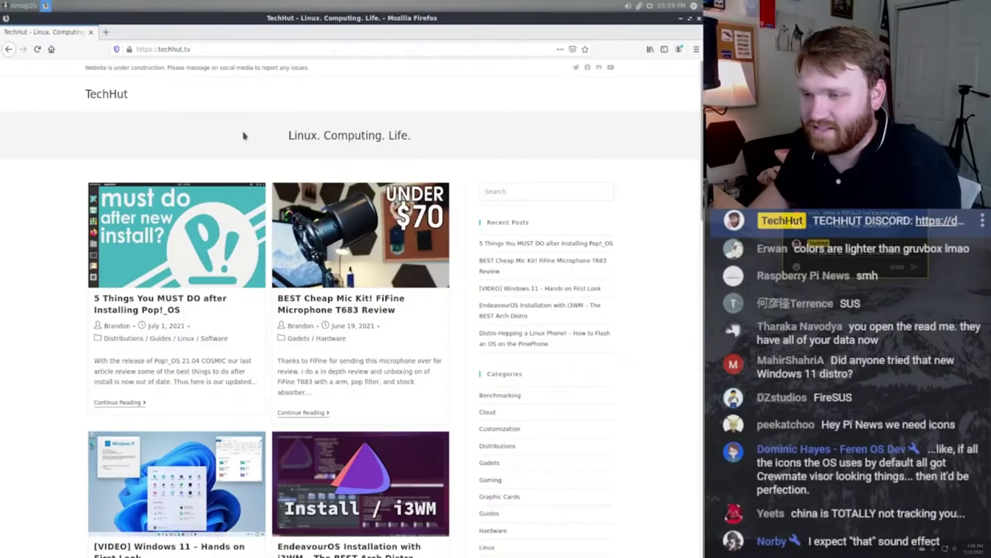
scroll(405, 321, "down", 4)
scroll(405, 321, "down", 4)
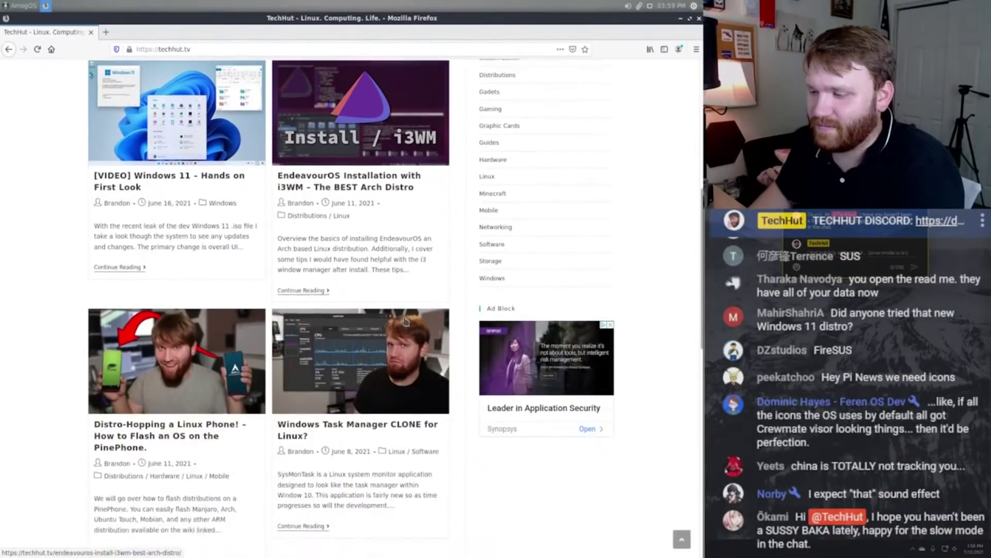
scroll(405, 321, "up", 8)
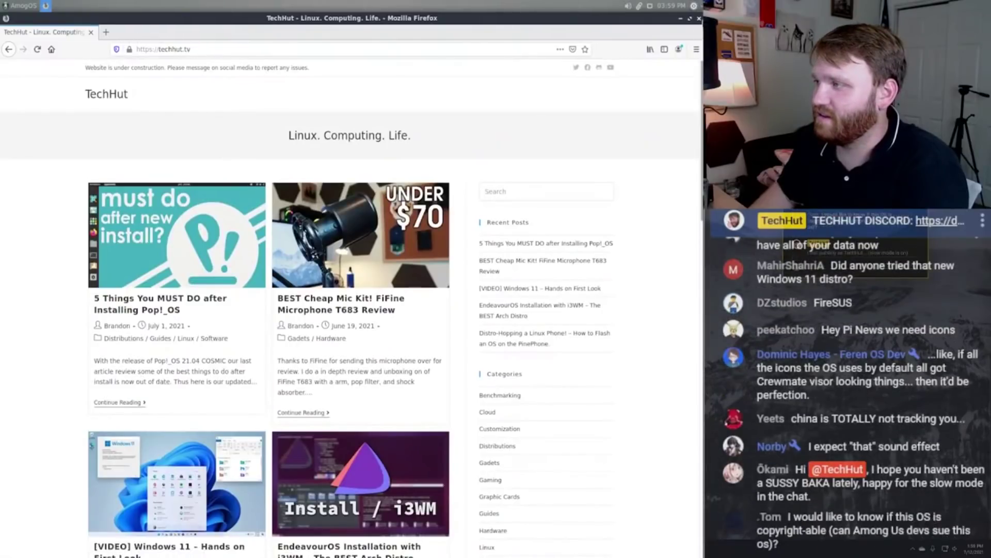
left_click(698, 17)
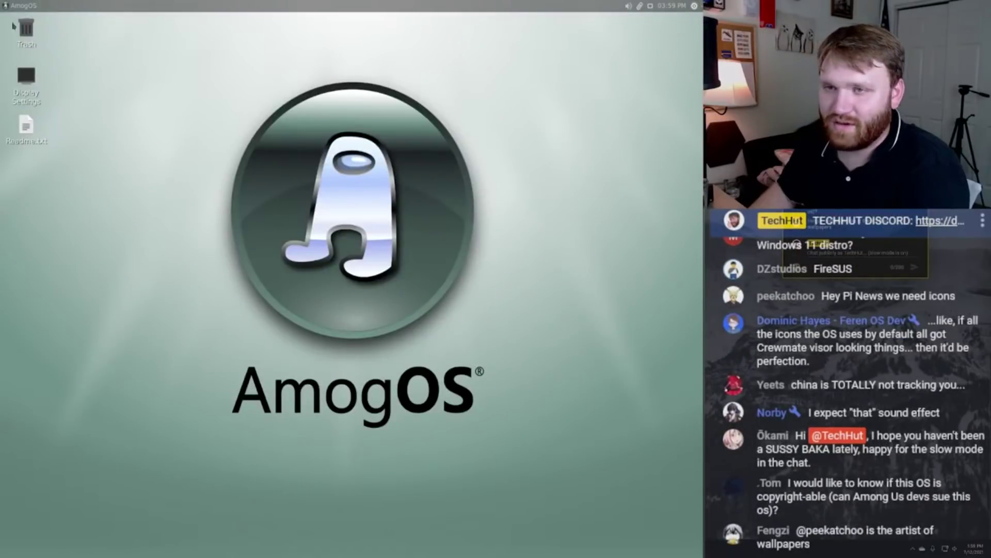
left_click(21, 5)
mouse_move(31, 93)
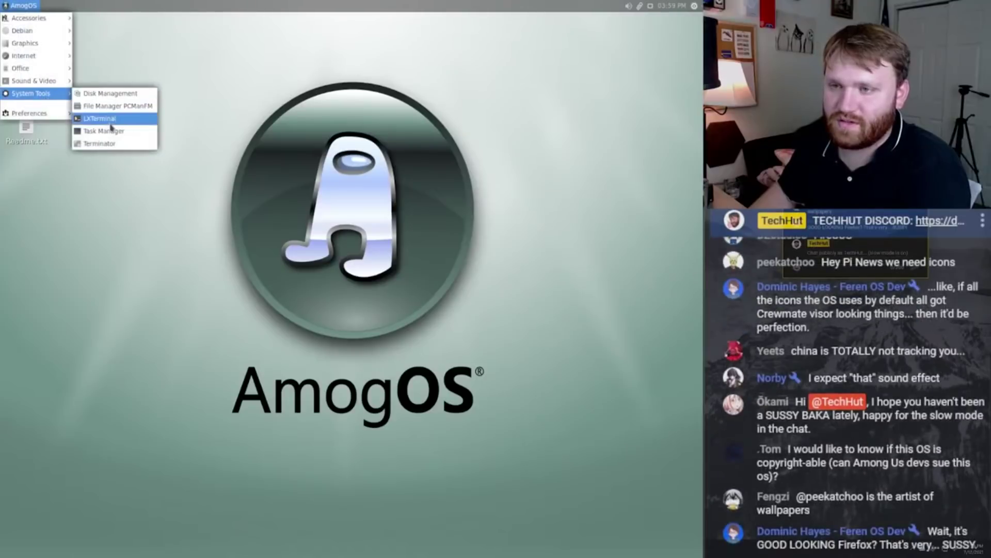
- Launch LXTerminal, move and enlarge it, then maximise and restore the window
left_click(124, 123)
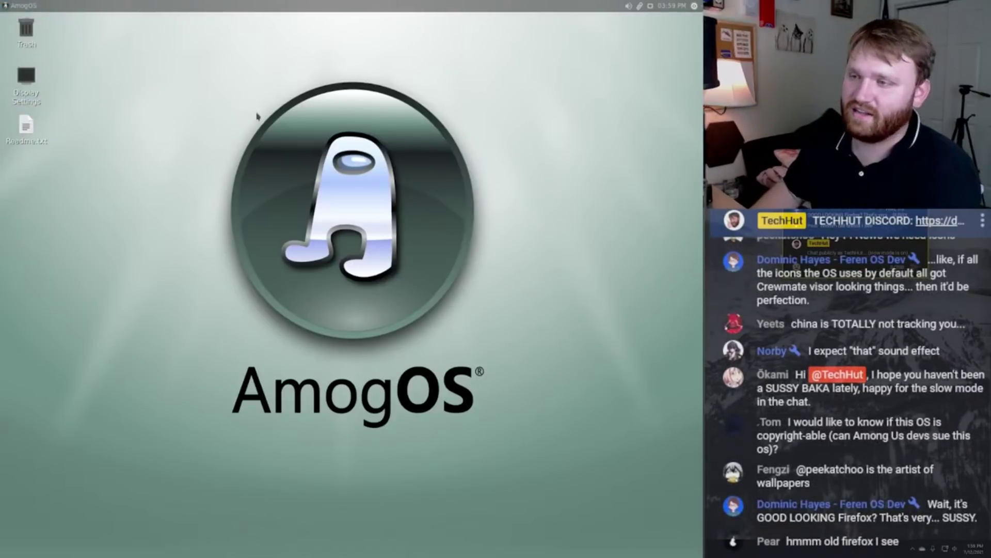
left_click_drag(359, 185, 248, 51)
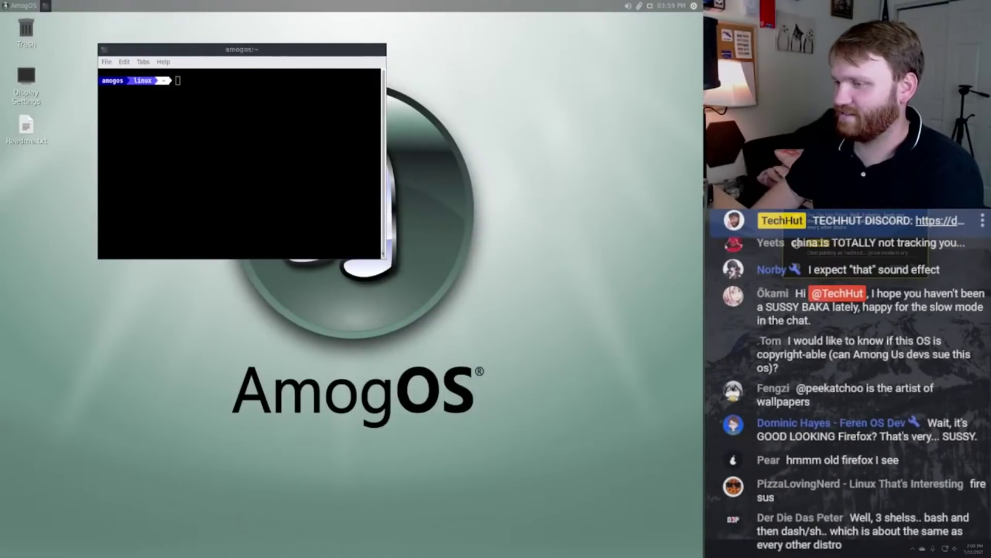
left_click_drag(382, 257, 637, 505)
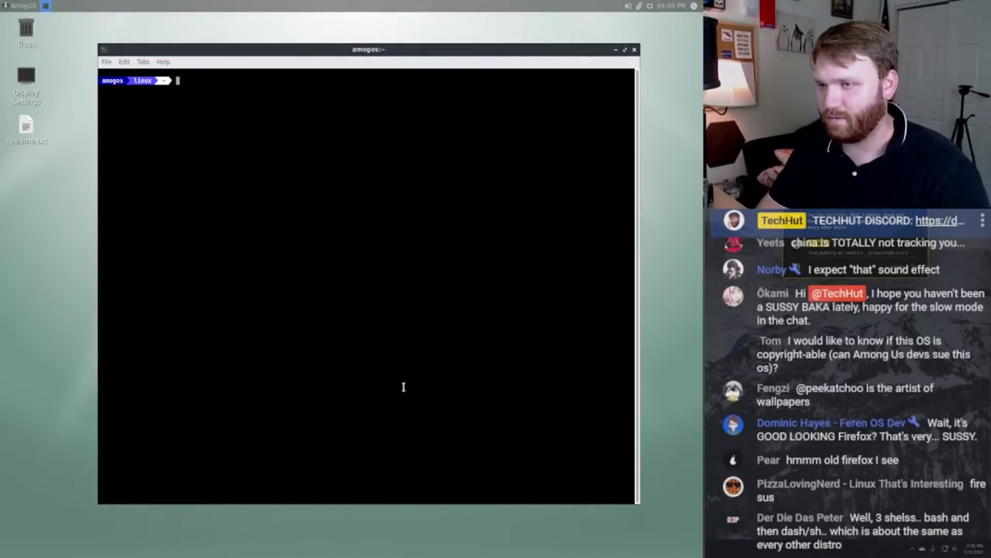
key("super+Up")
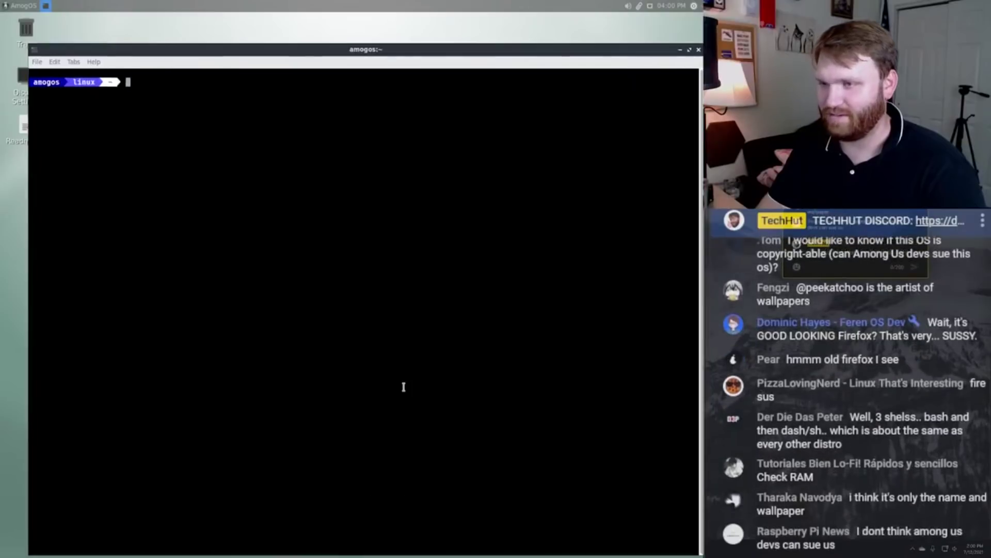
key("super+Down")
type("neofe")
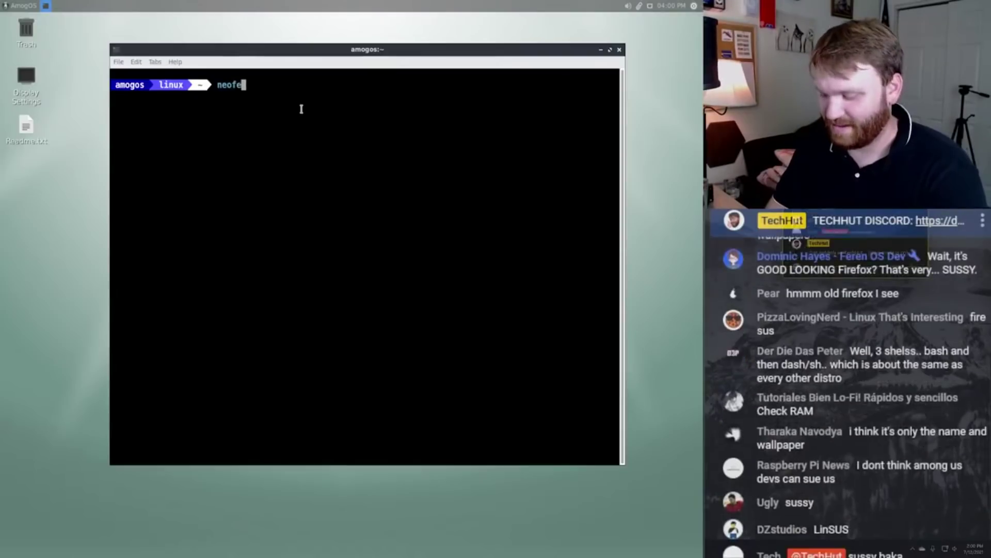
type("tch")
- Run neofetch, enlarge the terminal window, and increase the font size twice
key("Return")
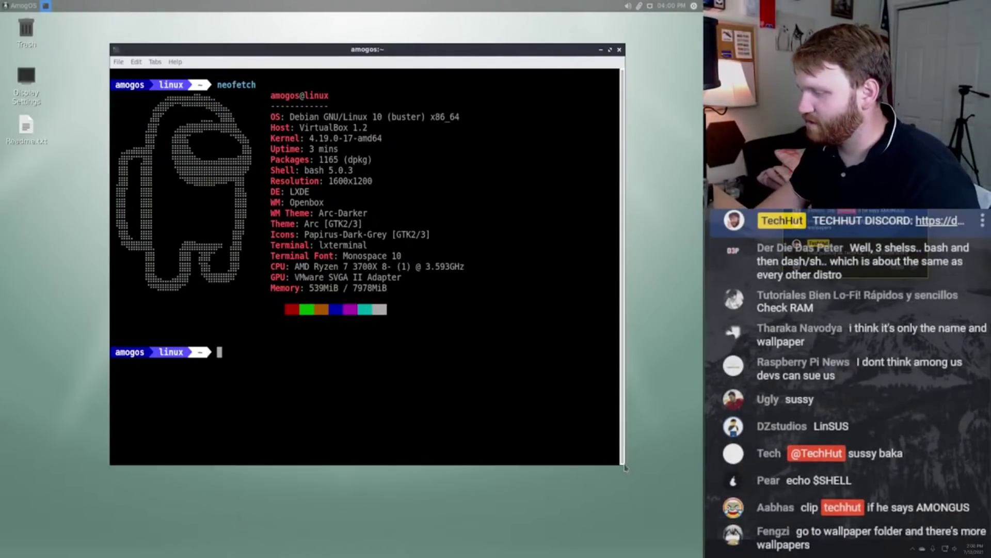
left_click_drag(625, 464, 668, 528)
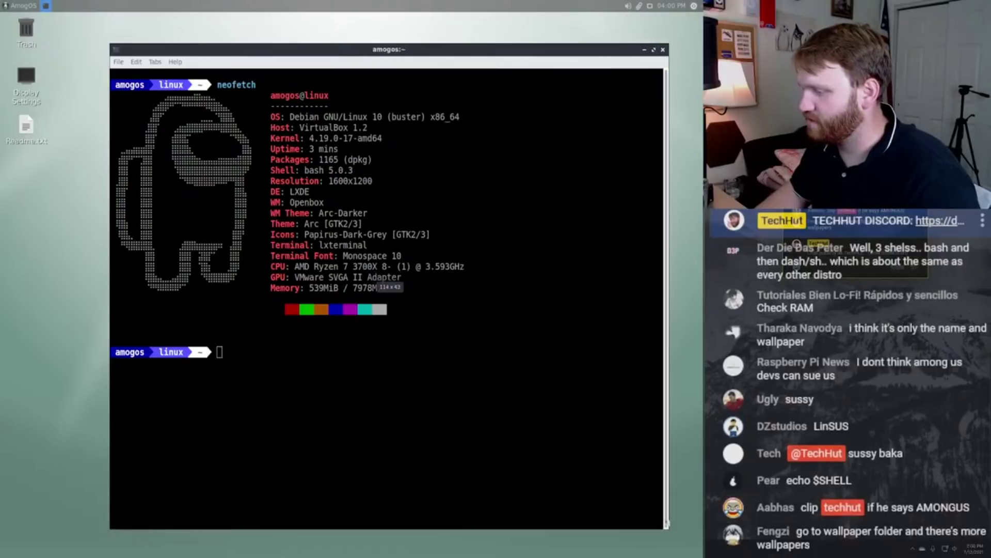
key("ctrl+plus")
key("ctrl+plus")
key("ctrl+plus")
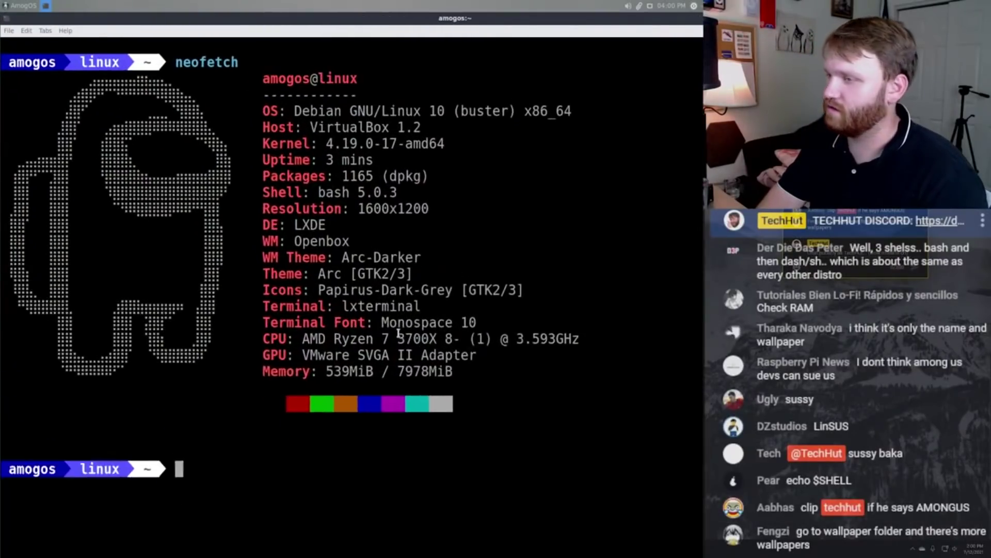
key("ctrl+plus")
key("ctrl+plus")
key("ctrl+plus")
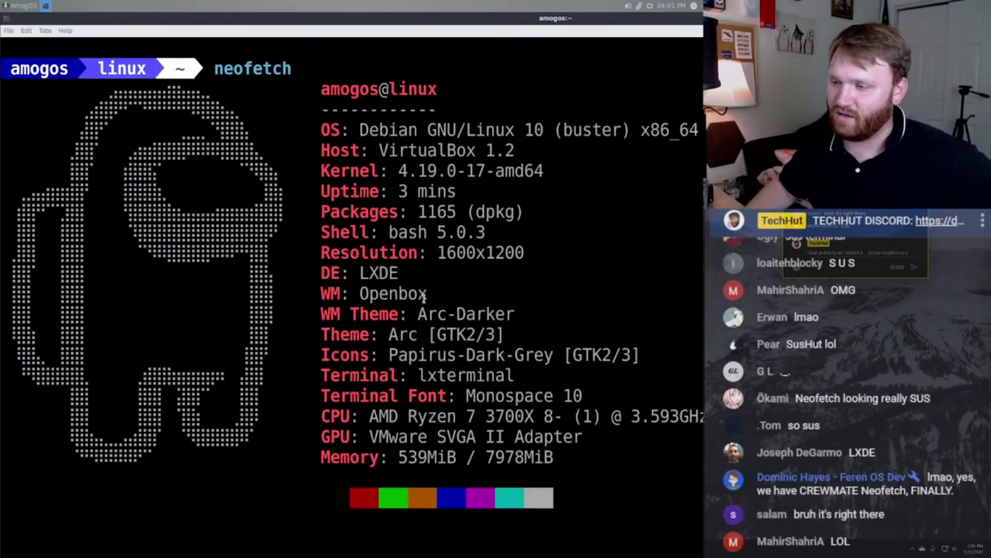
- Highlight the Openbox, Arc, Icons and Terminal lines, then the OS-to-Memory rows
left_click_drag(425, 296, 331, 294)
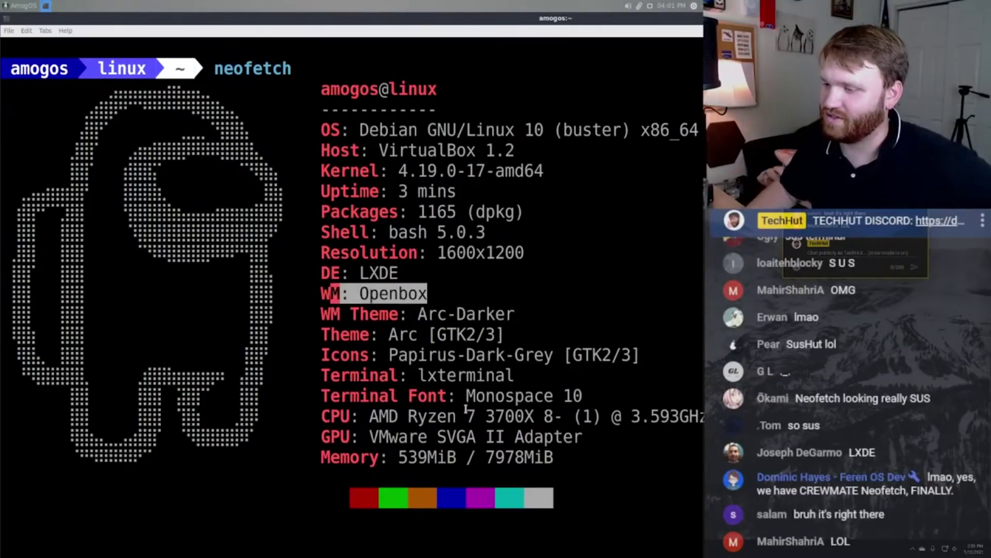
left_click_drag(521, 334, 373, 313)
left_click_drag(488, 333, 487, 375)
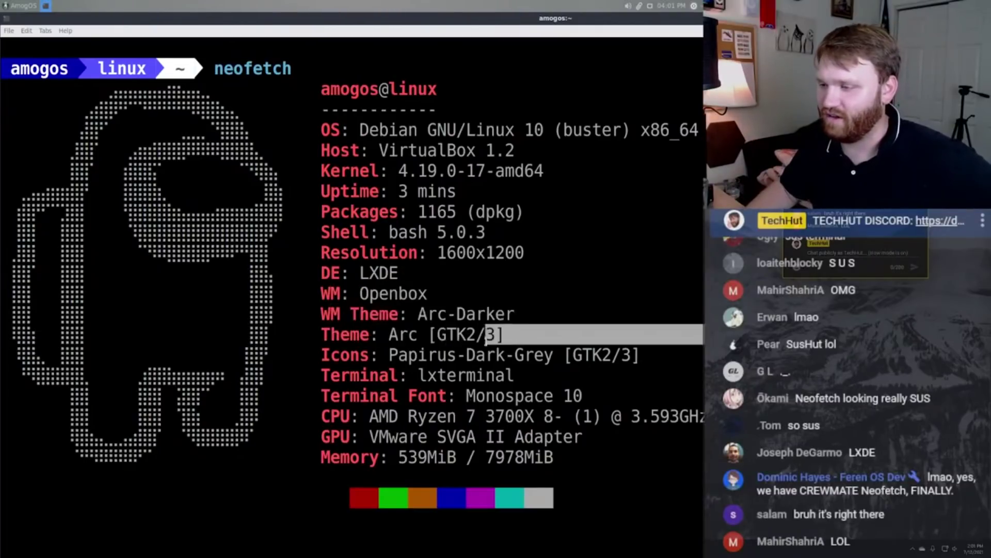
left_click(495, 377)
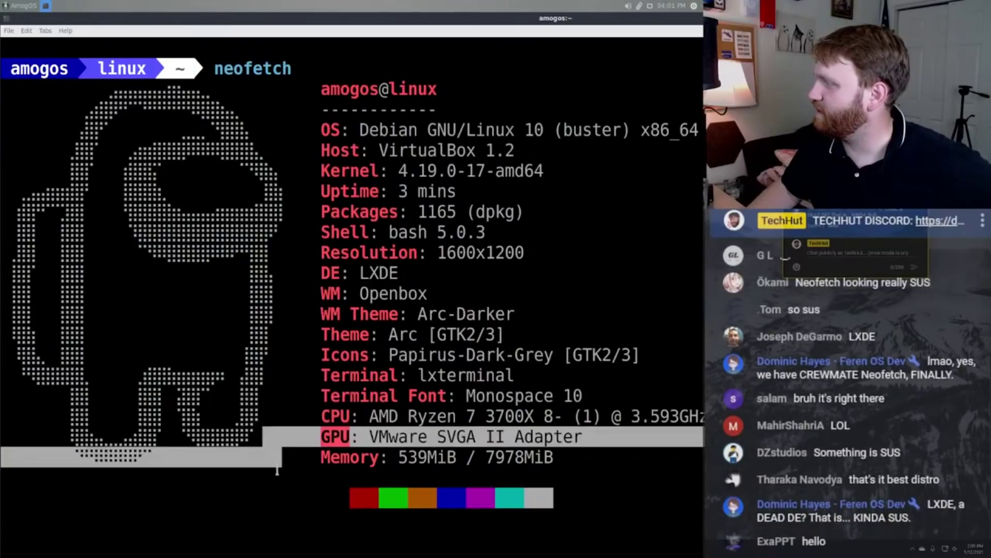
left_click_drag(277, 483, 321, 133)
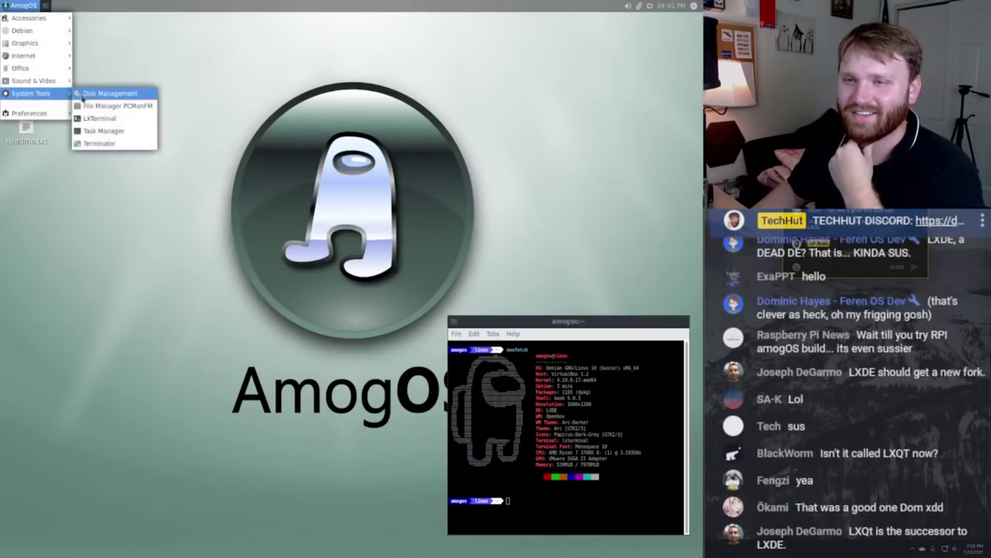
left_click(107, 106)
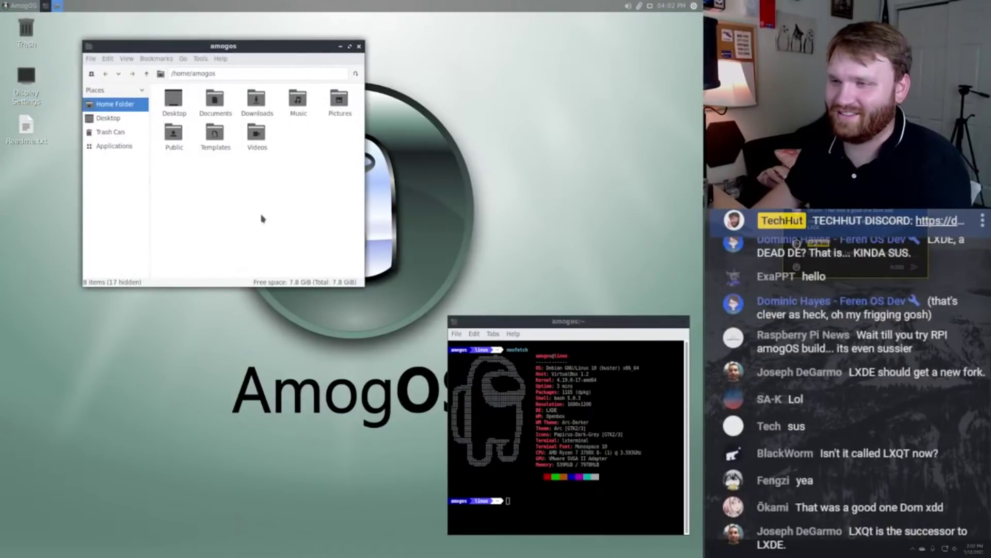
left_click_drag(350, 168, 156, 83)
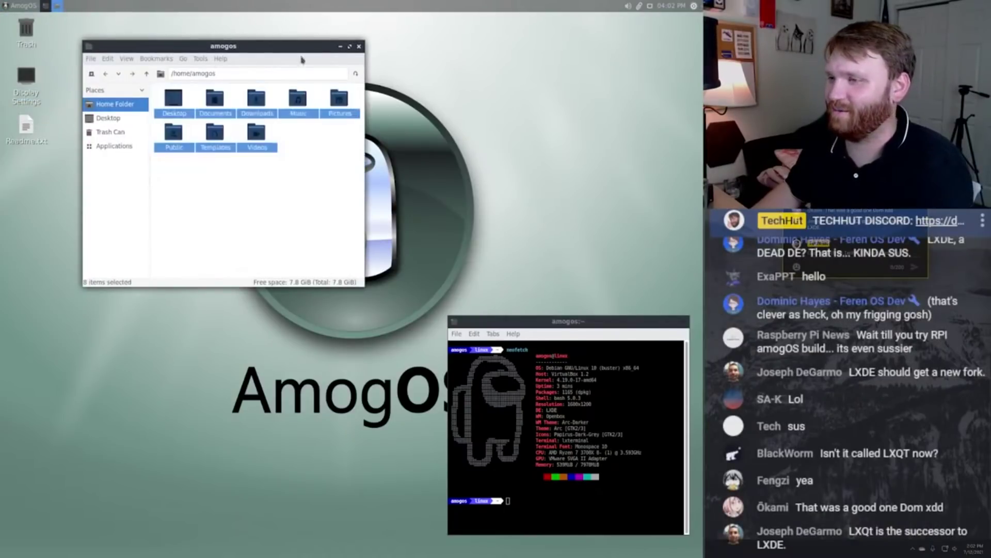
left_click(360, 47)
left_click(23, 6)
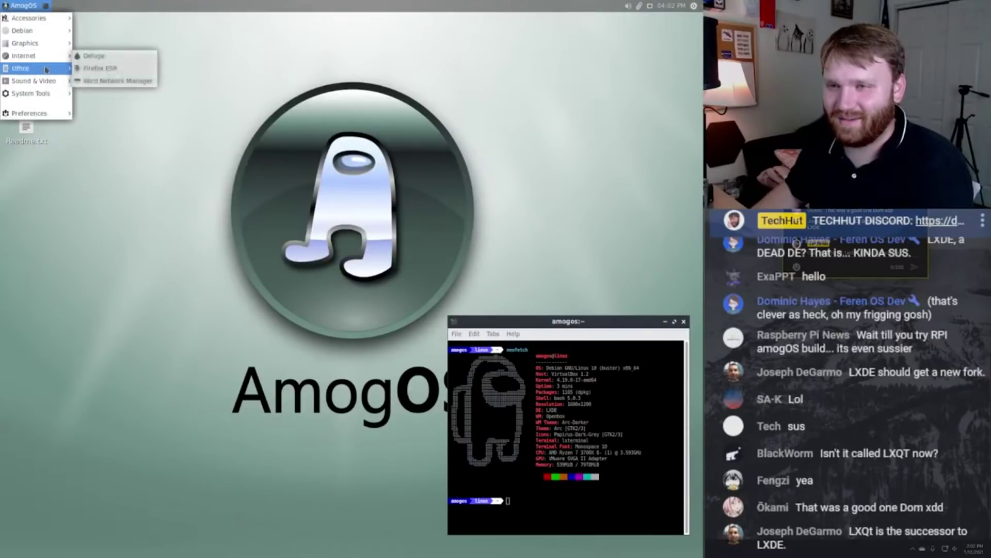
mouse_move(31, 93)
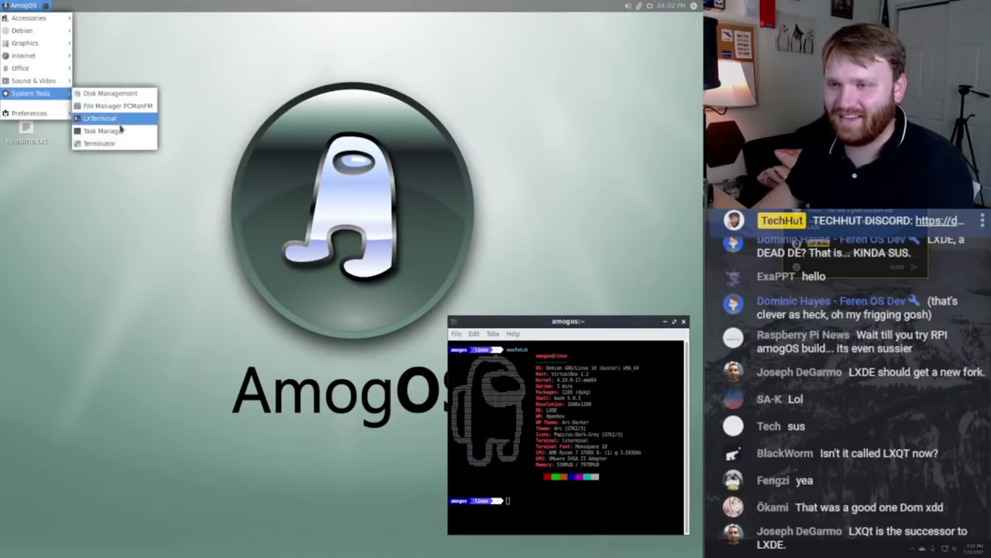
left_click(126, 137)
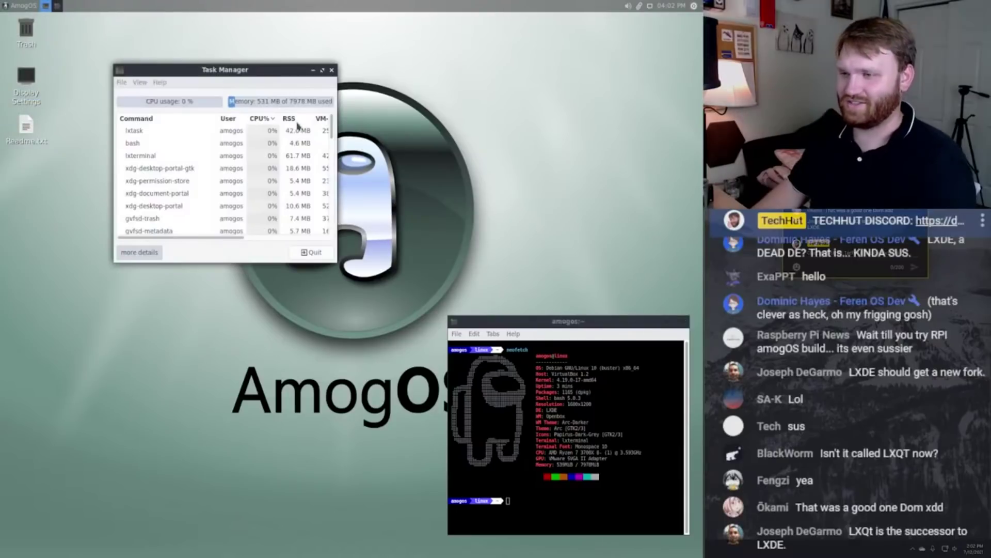
left_click_drag(237, 68, 225, 38)
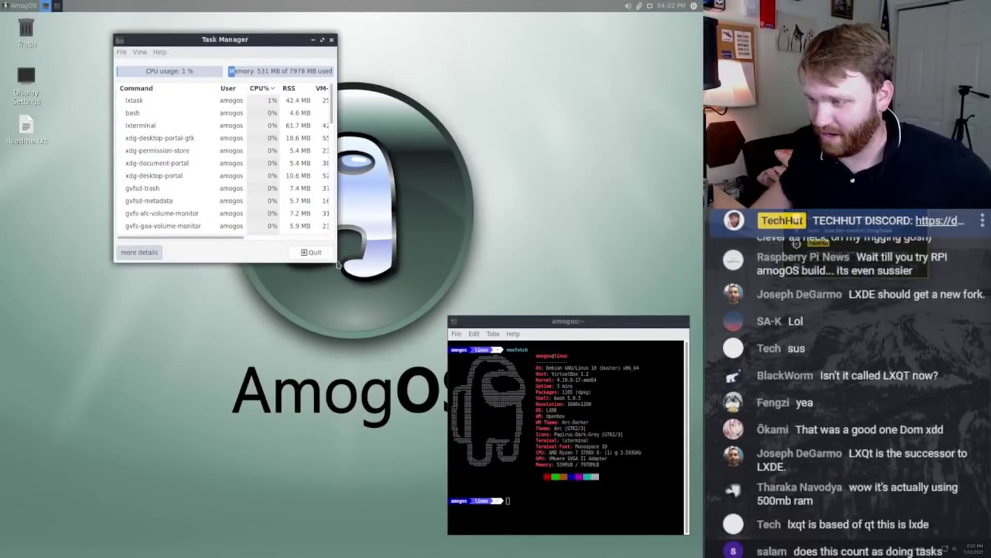
left_click_drag(338, 263, 451, 397)
left_click_drag(312, 40, 285, 62)
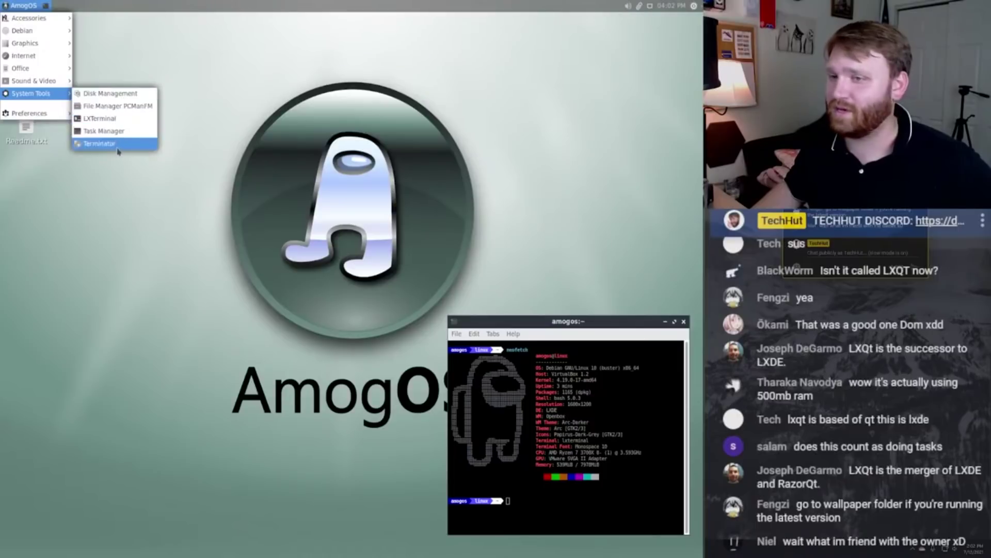
left_click(117, 144)
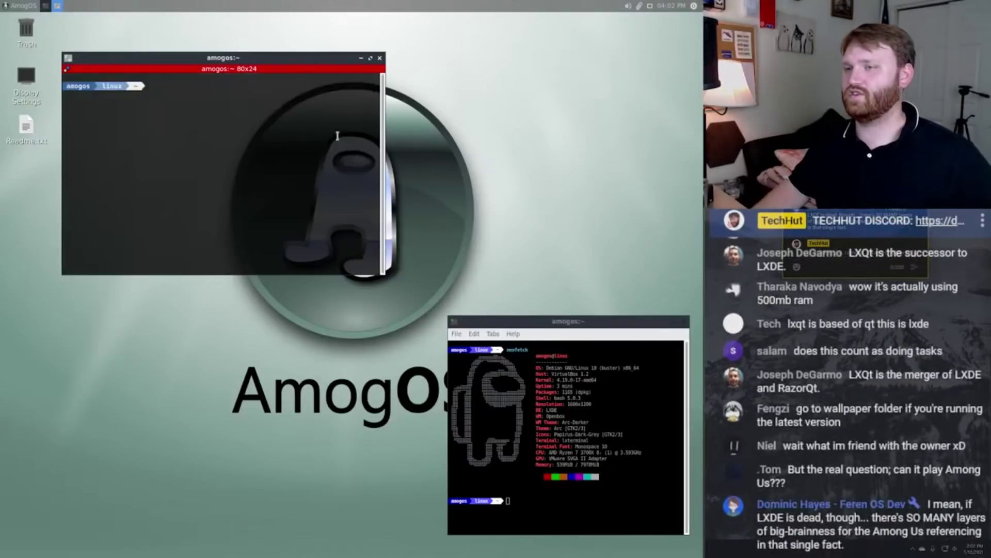
left_click(380, 60)
left_click(24, 5)
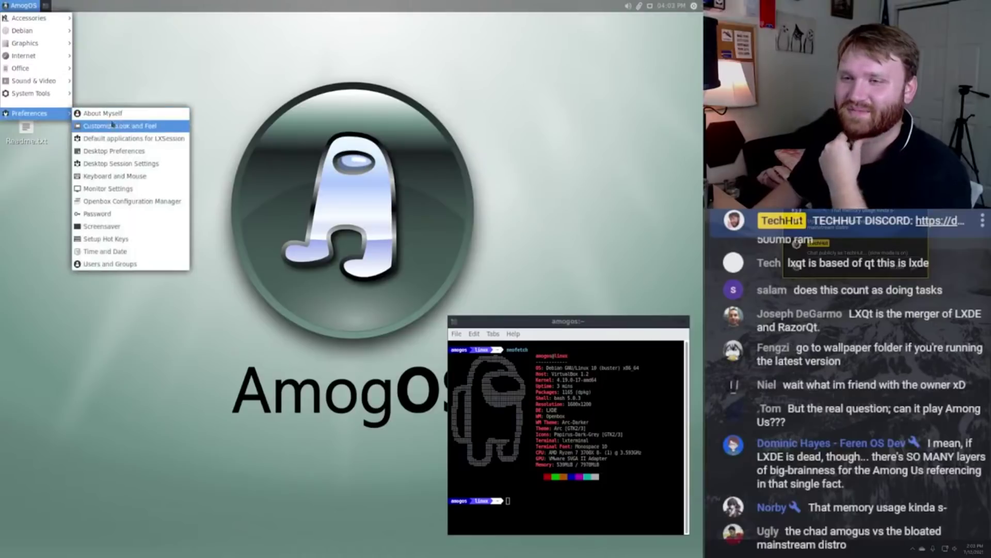
- Browse the Color, Icon Theme, Mouse Cursor, Window Border, Font and Other Look and Feel tabs
left_click(137, 126)
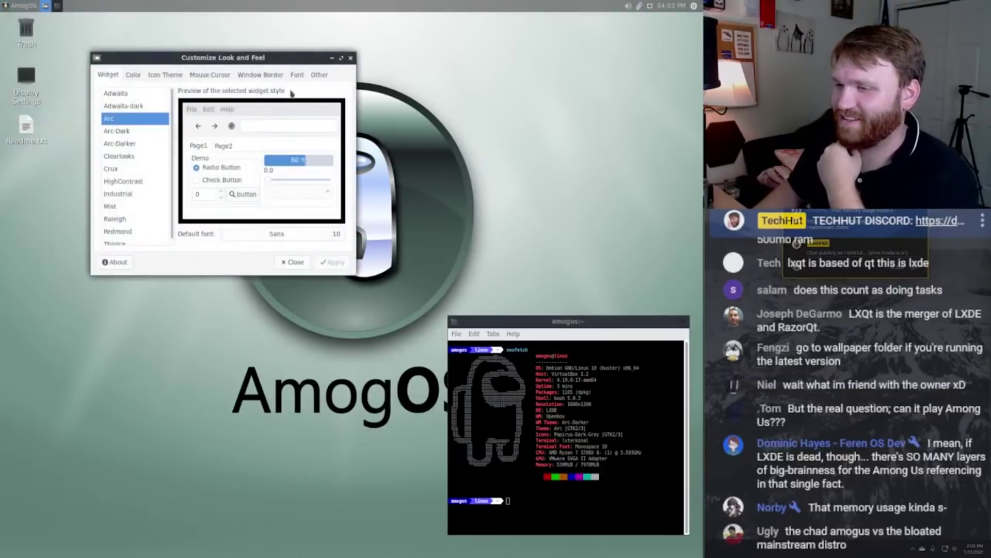
left_click(135, 76)
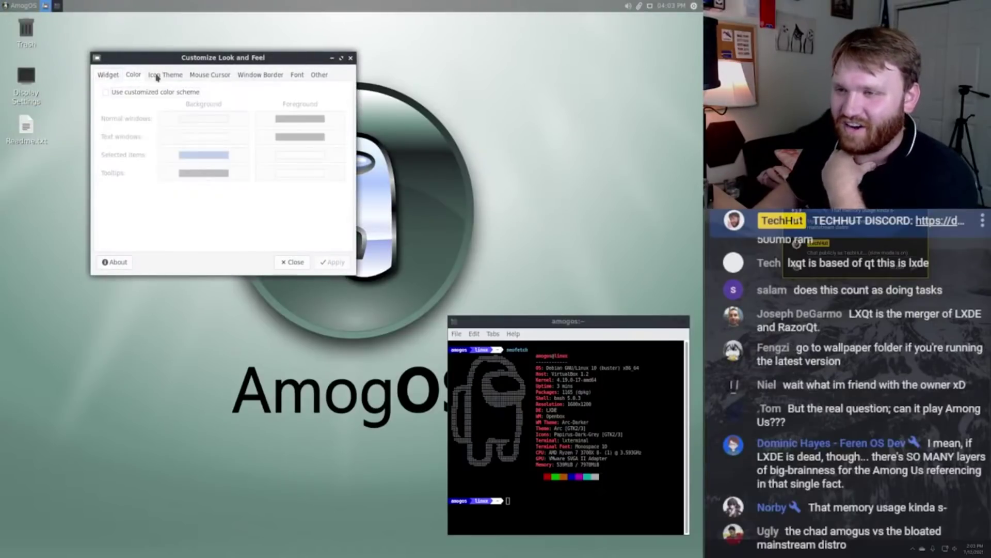
left_click(174, 75)
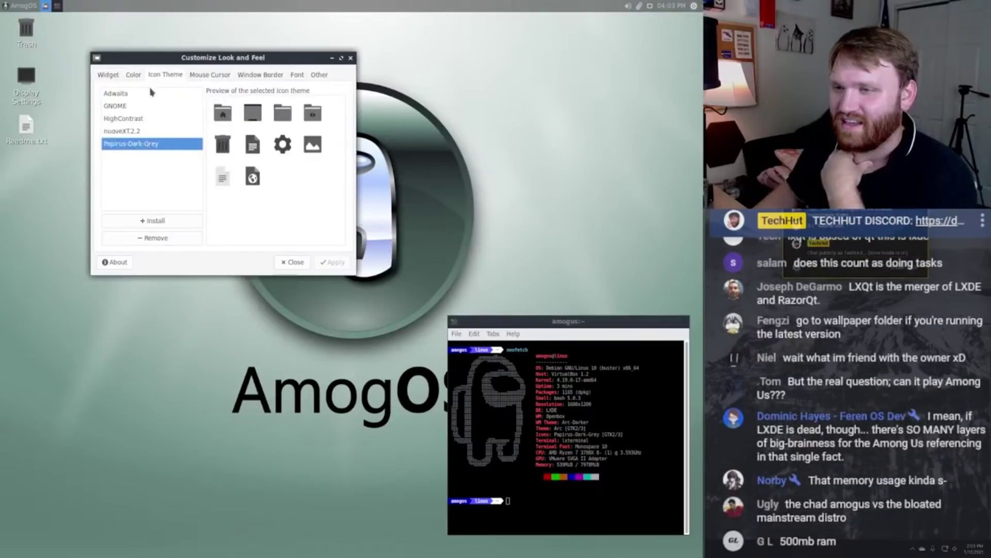
left_click(226, 77)
left_click(264, 74)
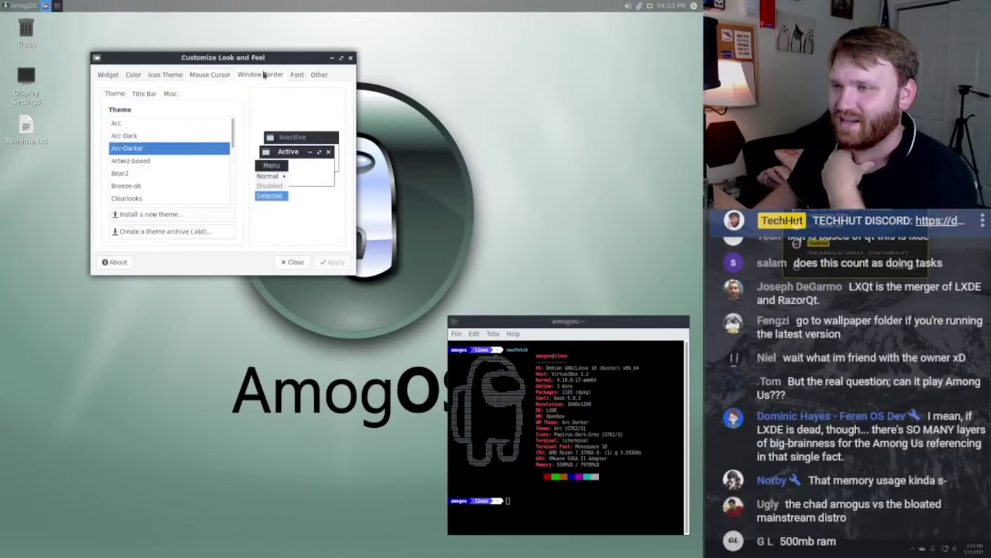
left_click(298, 76)
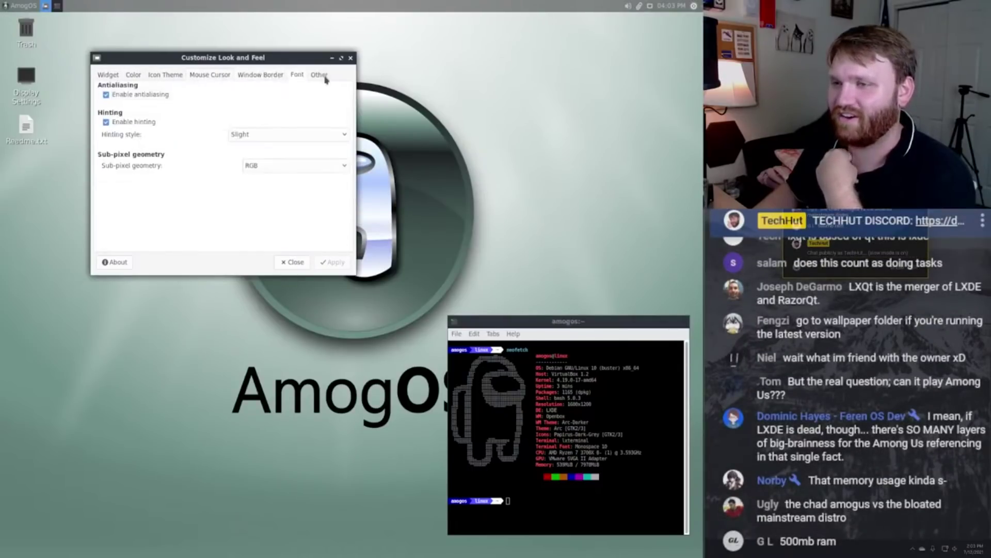
left_click(320, 75)
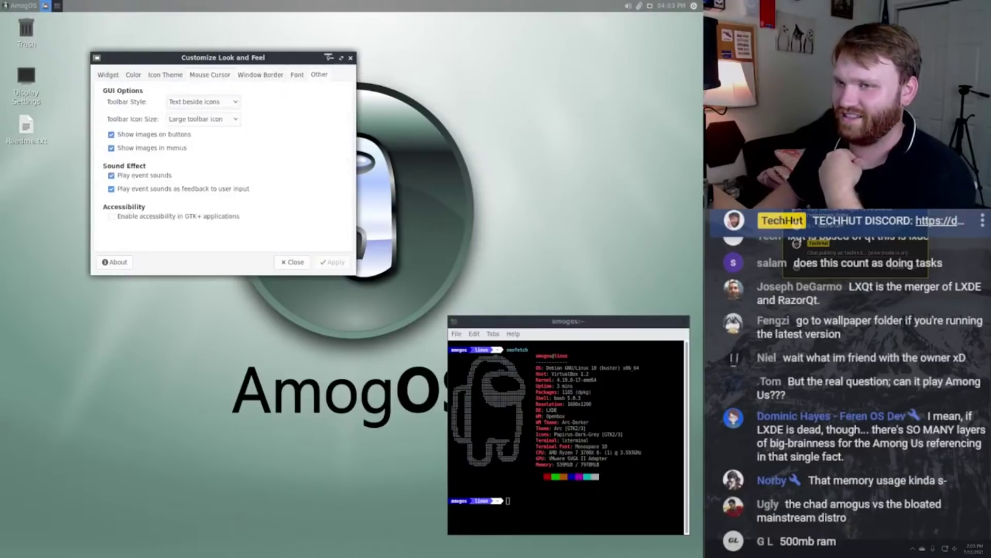
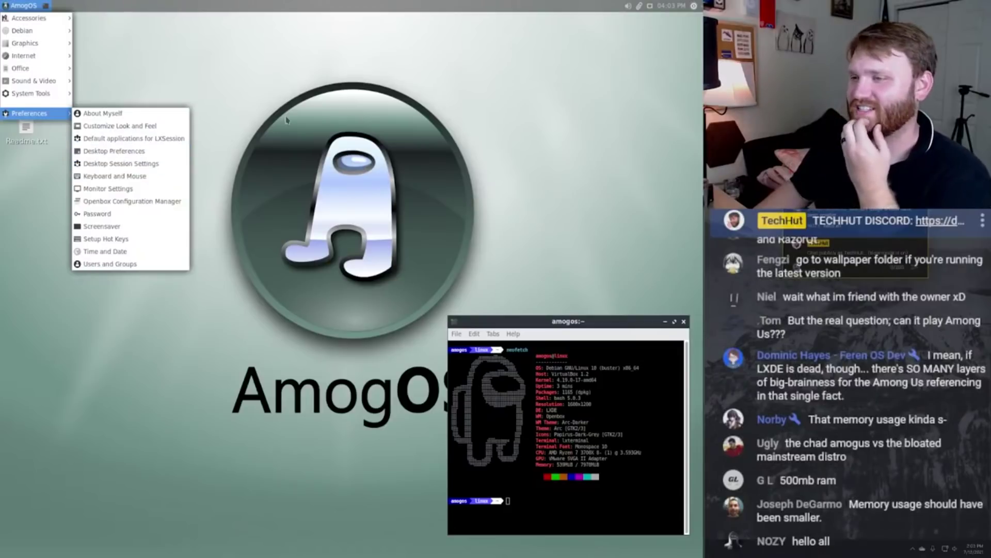
- Dismiss the Preferences submenu and nudge the neofetch terminal slightly right
left_click(131, 154)
mouse_move(573, 321)
left_mouse_down()
mouse_move(586, 136)
mouse_move(590, 341)
mouse_move(583, 321)
left_mouse_up()
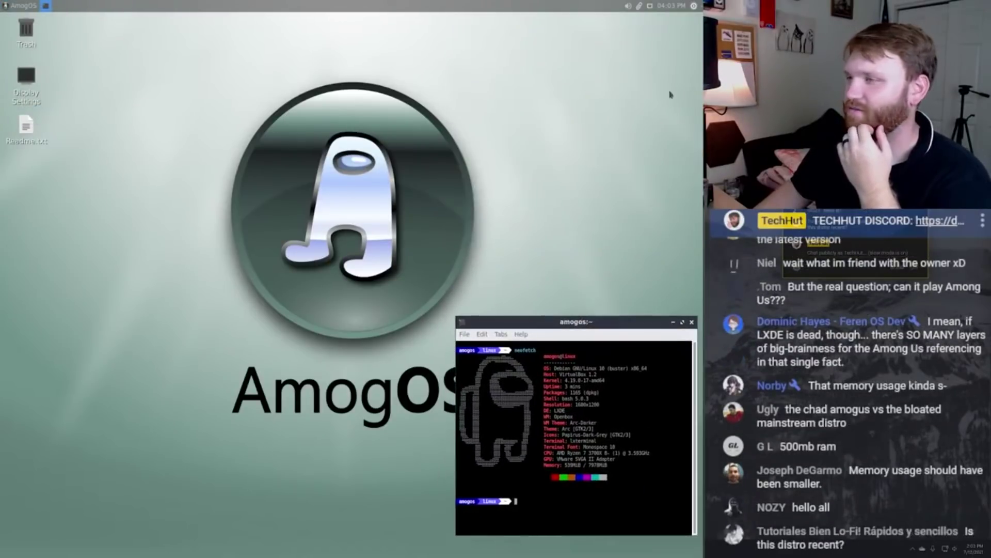
- Check the date in the panel calendar, then open and close Wicd Network Manager
left_click(675, 7)
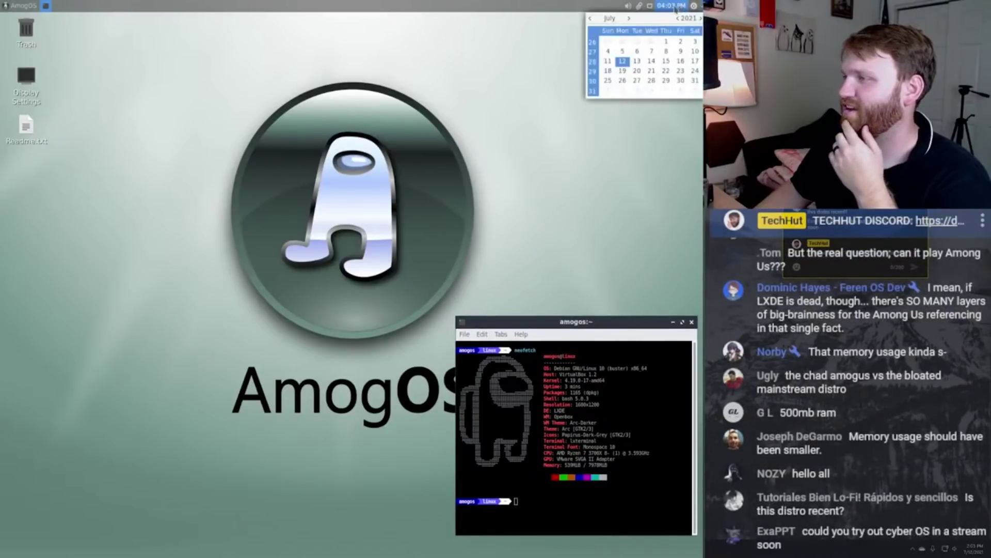
left_click(645, 8)
left_click(648, 8)
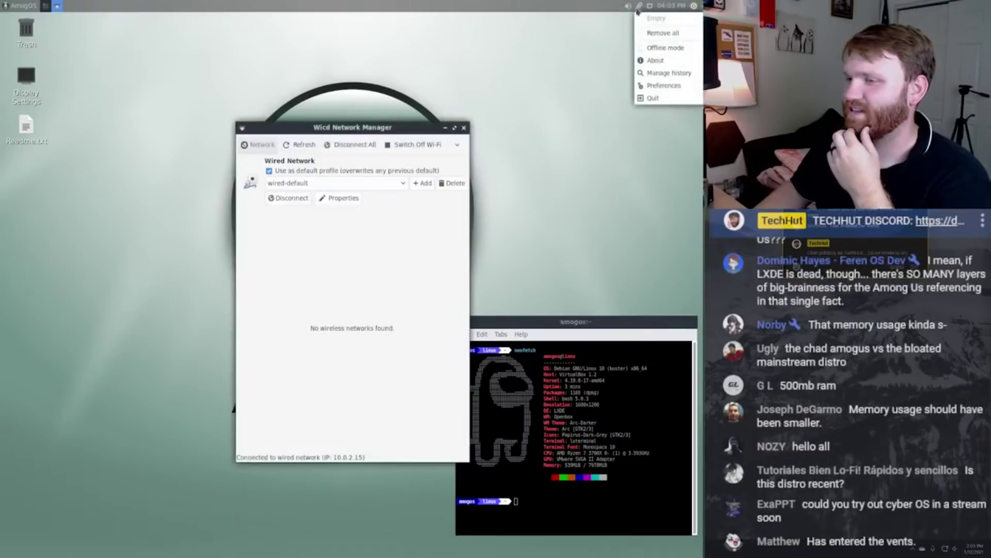
left_click(351, 133)
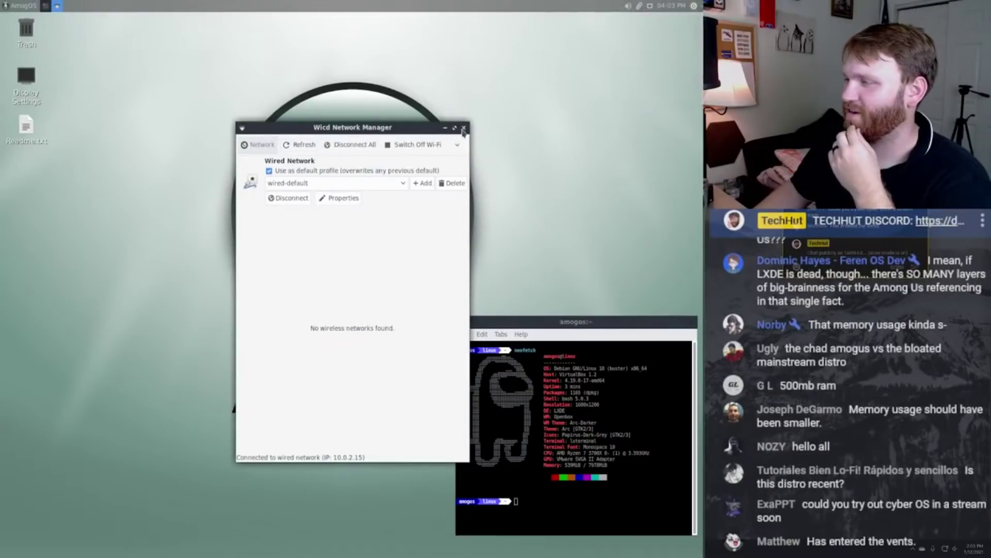
left_click(463, 128)
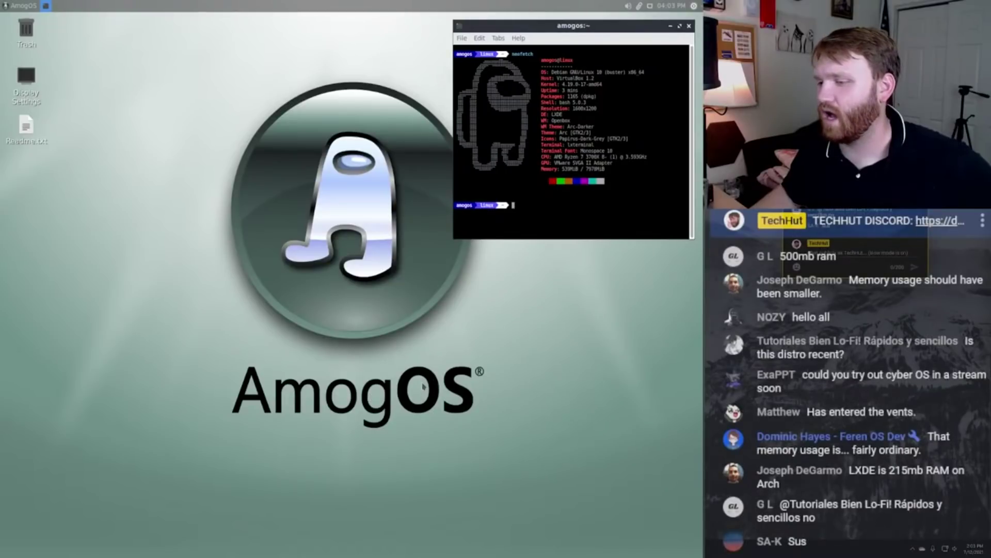
- Close the neofetch terminal with Ctrl+D and sweep selection boxes across the empty desktop
key("ctrl+d")
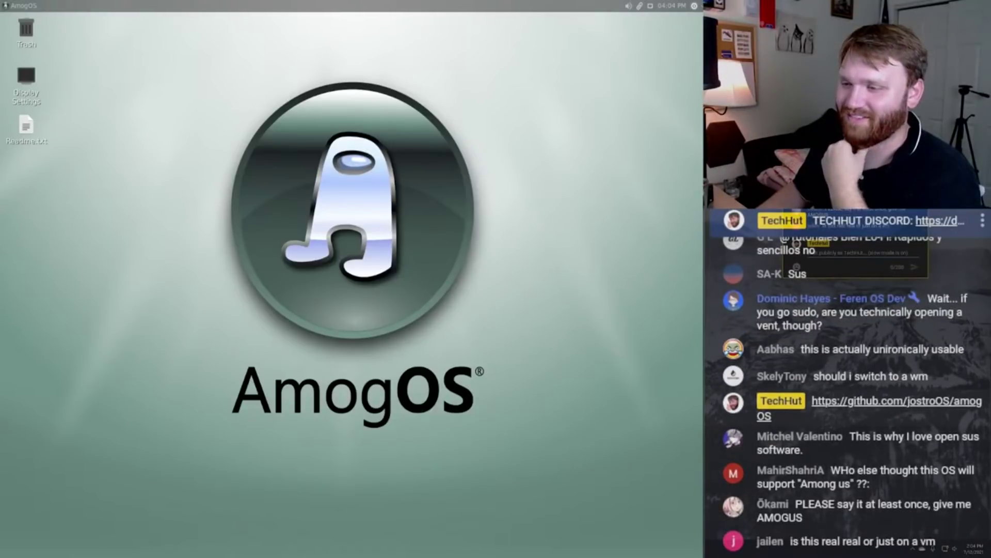
left_click_drag(117, 93, 92, 56)
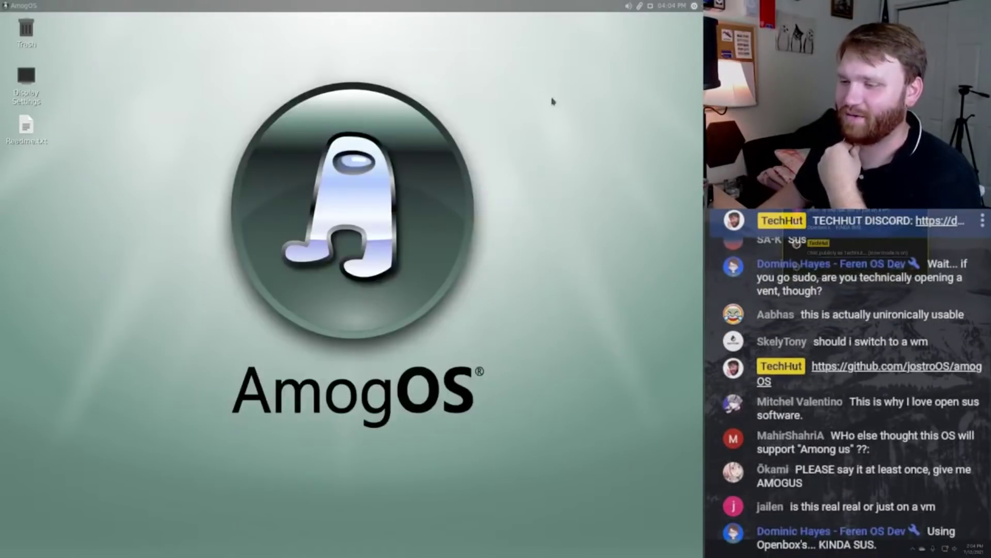
left_click_drag(549, 101, 161, 500)
mouse_move(111, 42)
left_mouse_down()
mouse_move(658, 485)
mouse_move(518, 120)
left_mouse_up()
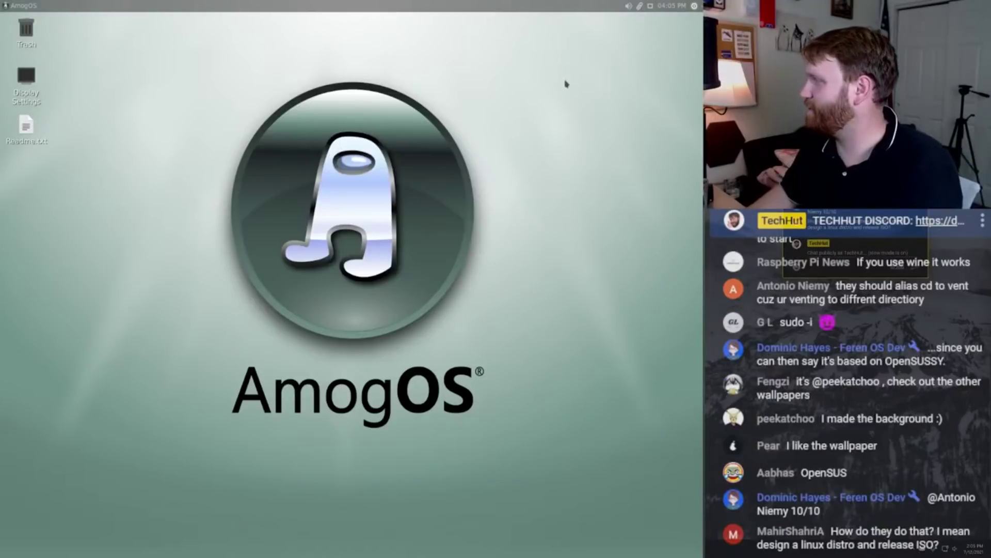
left_click_drag(618, 36, 171, 473)
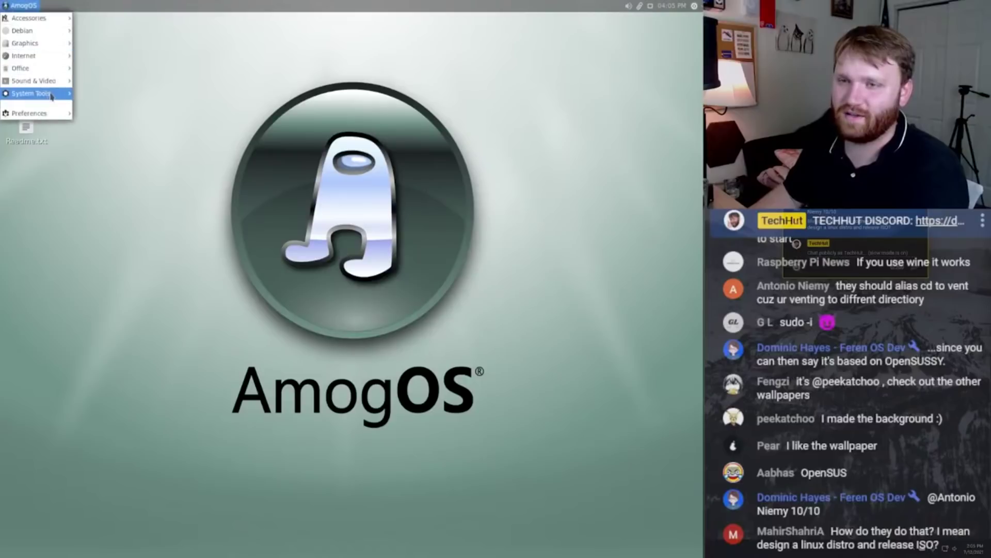
- Launch a new LXTerminal from System Tools and run neofetch
mouse_move(31, 93)
left_click(110, 121)
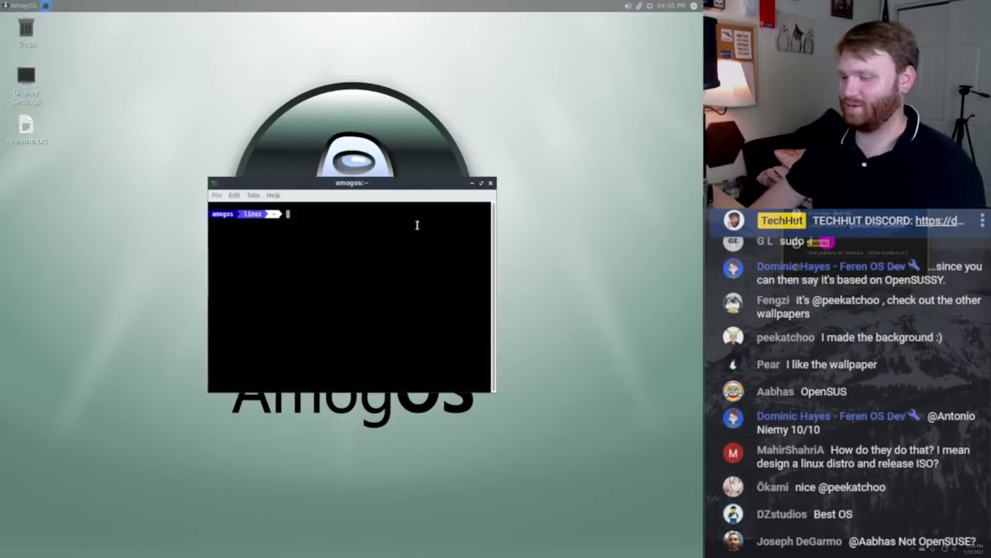
type("neofetch")
key("Return")
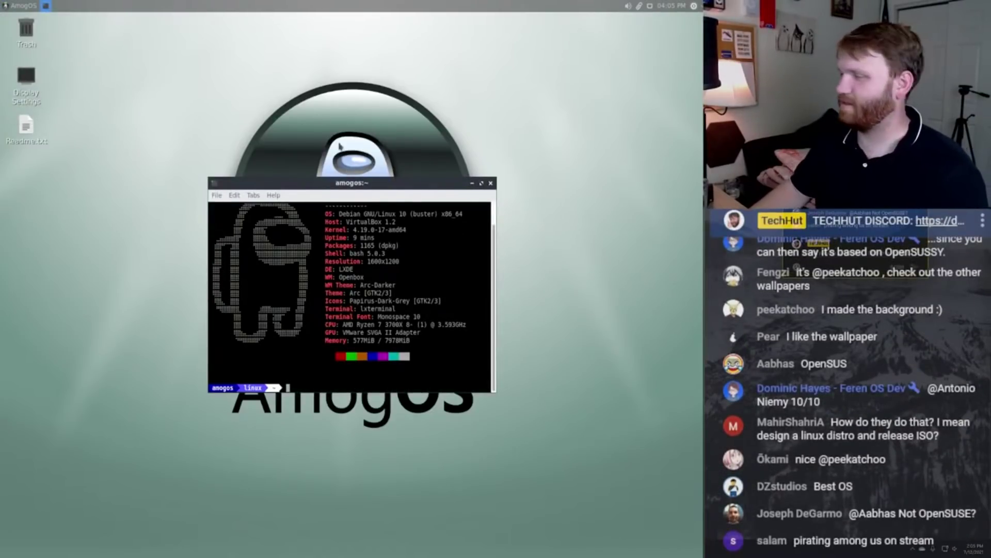